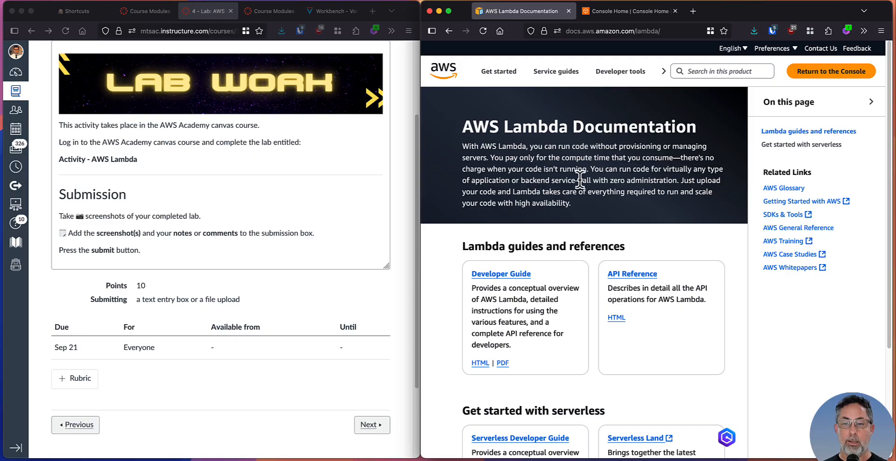
Review the AWS Lambda documentation overview and the lab assignment's instructions for the AWS Lambda activity
drag(582, 180, 653, 180)
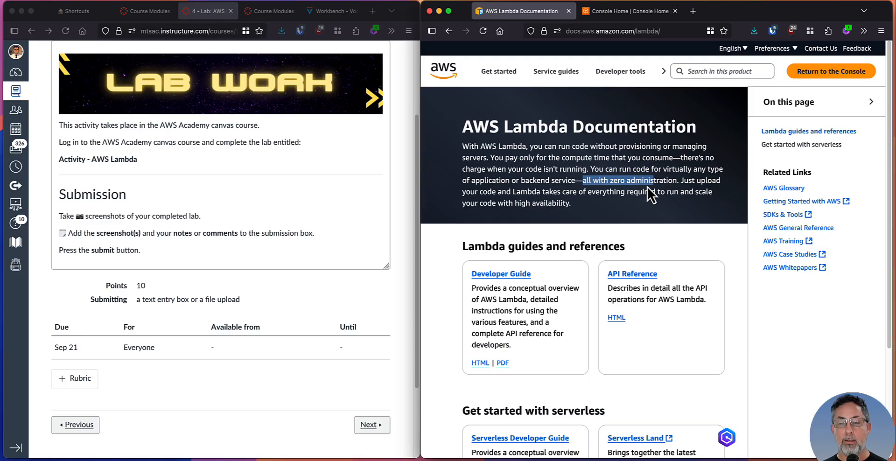
click(581, 172)
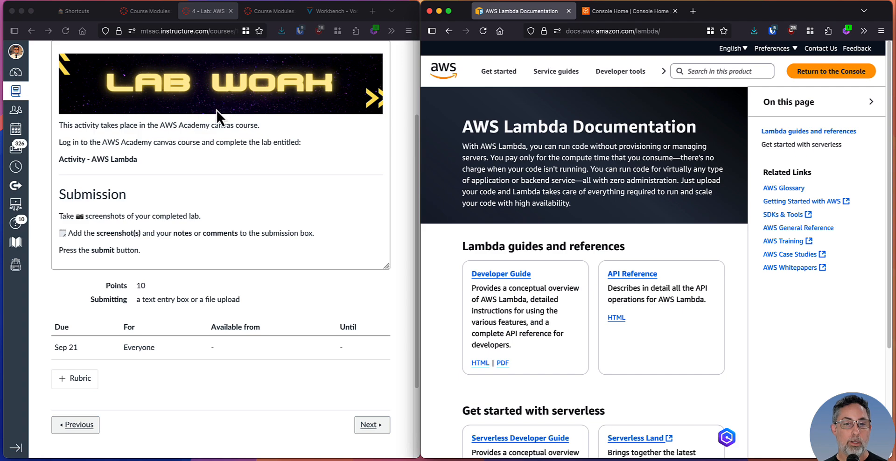
click(129, 175)
drag(58, 123, 192, 175)
click(193, 178)
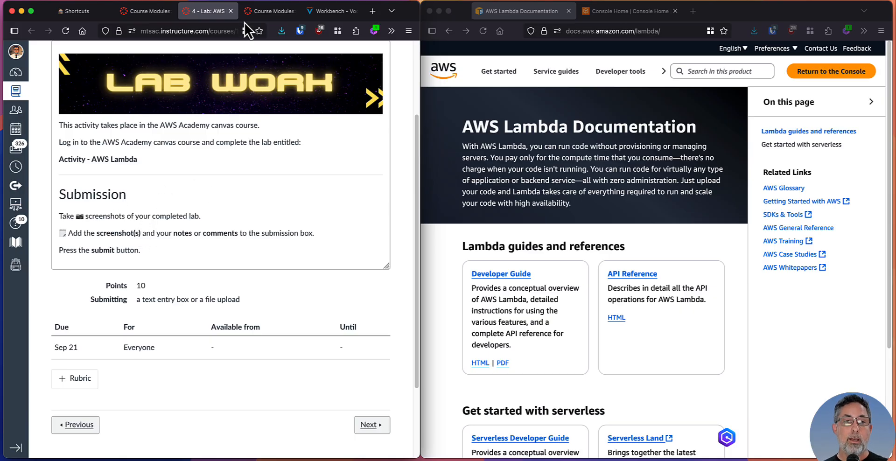
Look up the Lambda activity in the AWS Academy modules, and bring up the Vocareum lab instructions beside the AWS Console Home
click(258, 16)
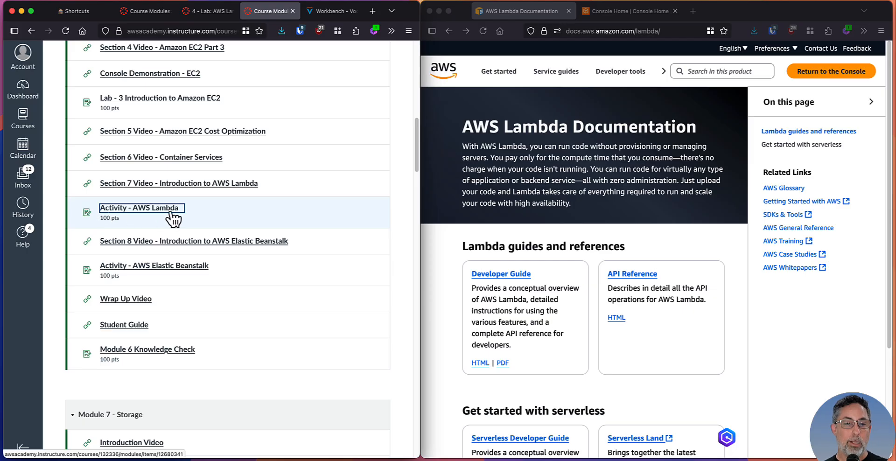
click(336, 16)
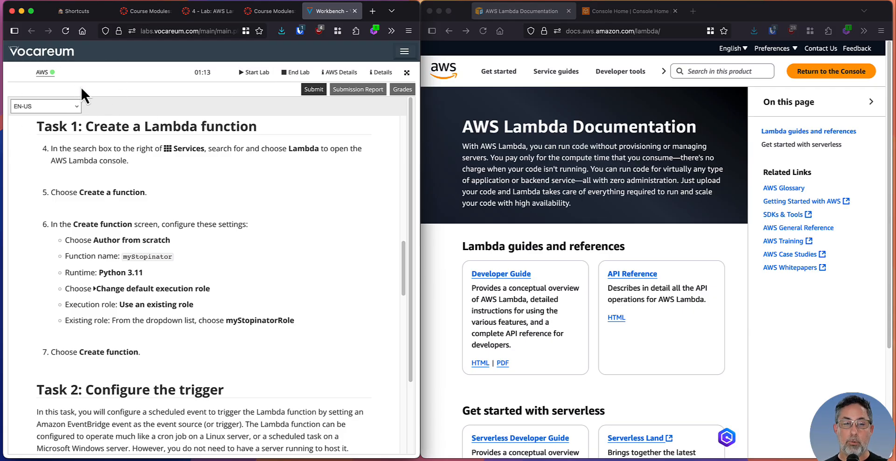
click(614, 11)
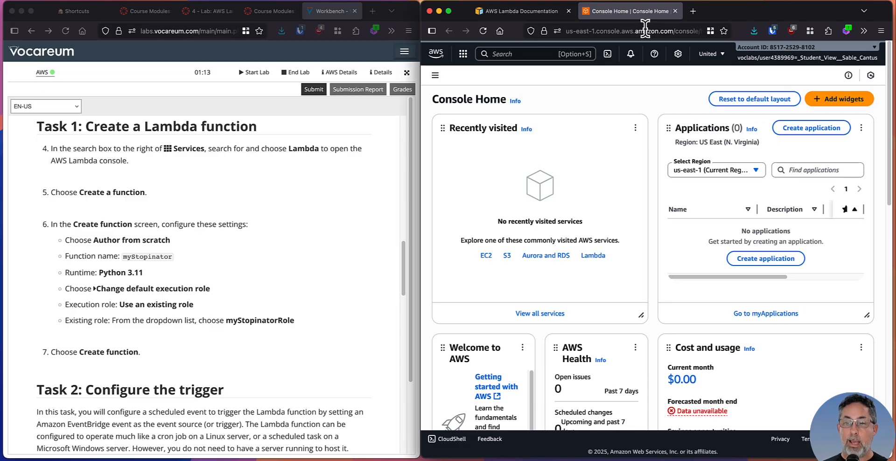
click(183, 205)
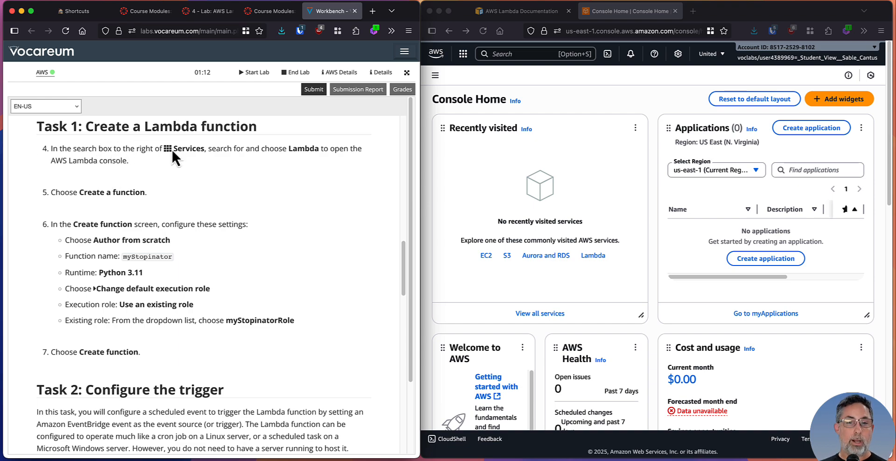
Search the AWS console for lambda and open the Lambda service
click(524, 57)
click(520, 55)
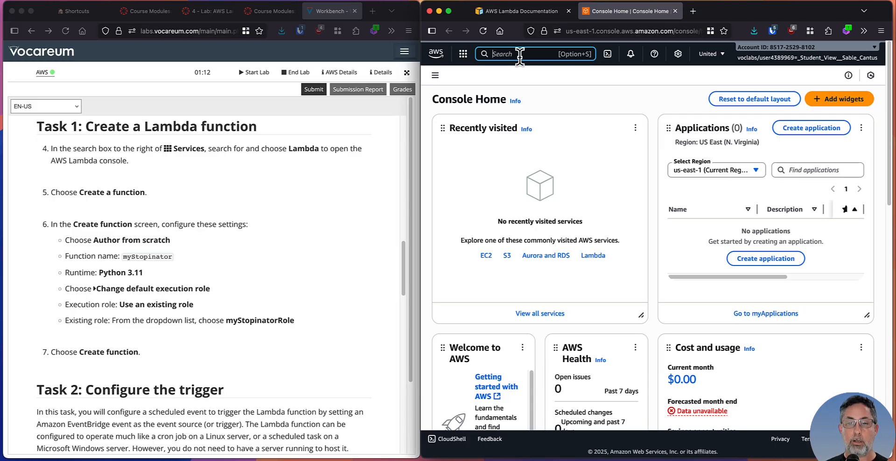
text(lambda)
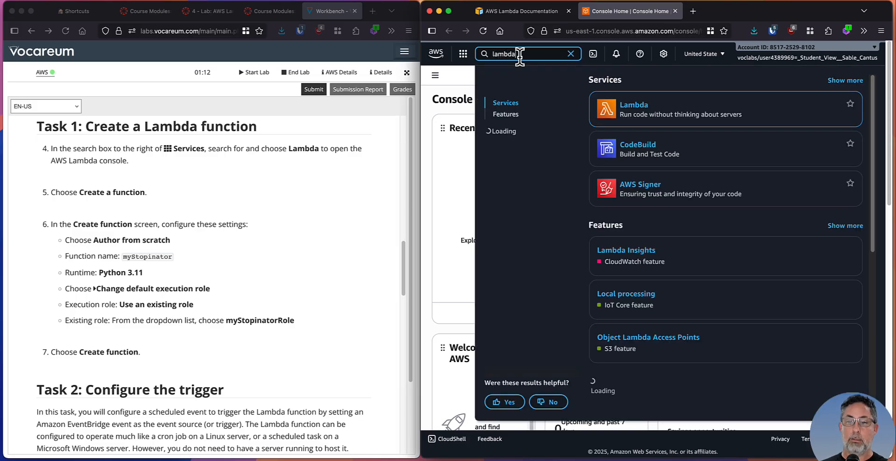
click(627, 108)
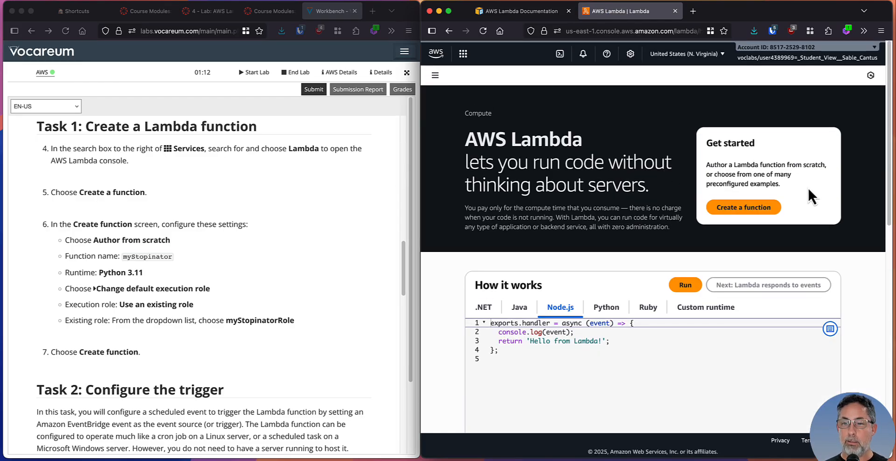
key(ctrl+alt+a)
mouse_move(765, 177)
mouse_down()
mouse_move(687, 223)
mouse_move(666, 164)
mouse_up()
key(Escape)
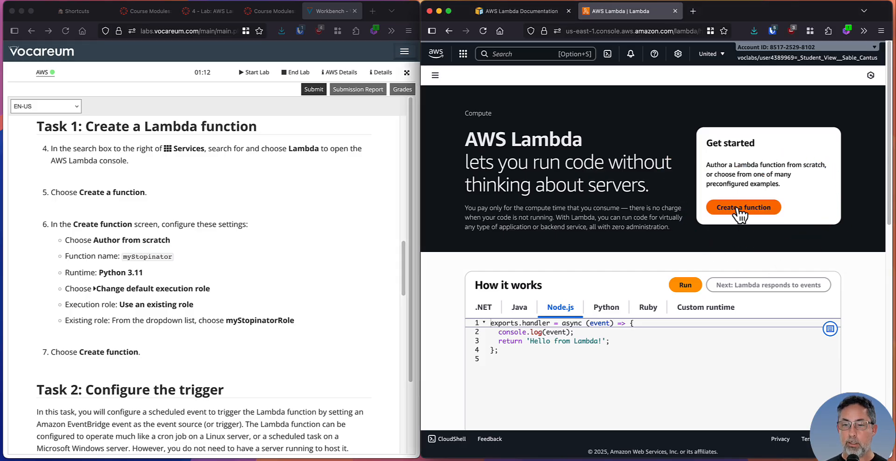
Start creating a Lambda function and name it myStopinator, copying the name from the lab instructions
click(742, 209)
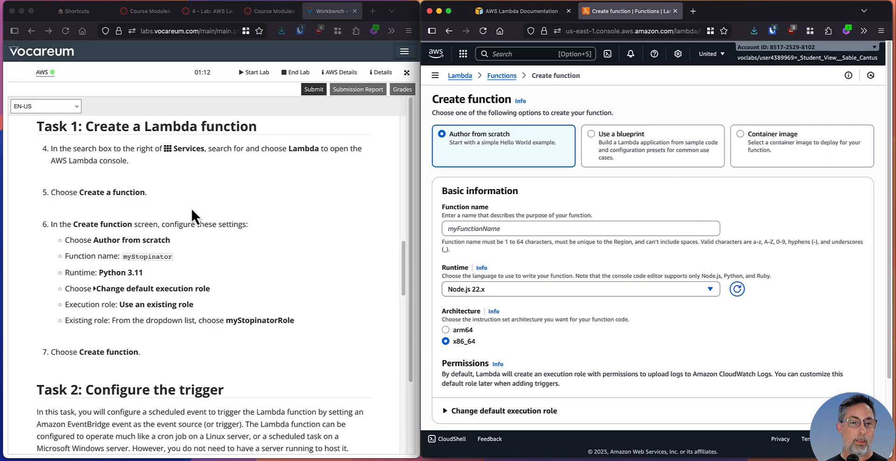
scroll(192, 207, down, 3)
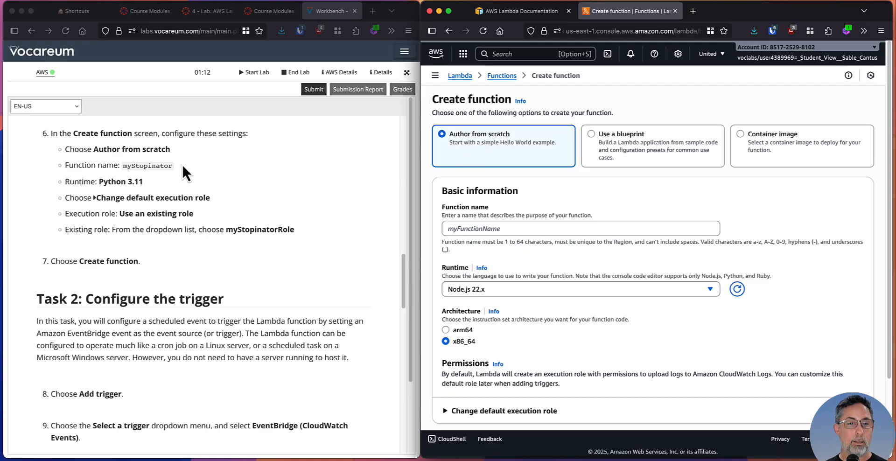
click(130, 168)
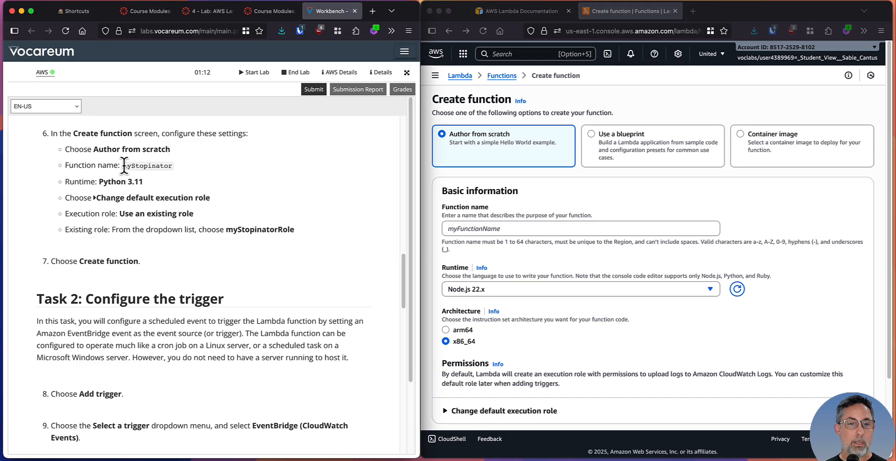
drag(122, 166, 172, 166)
key(super+c)
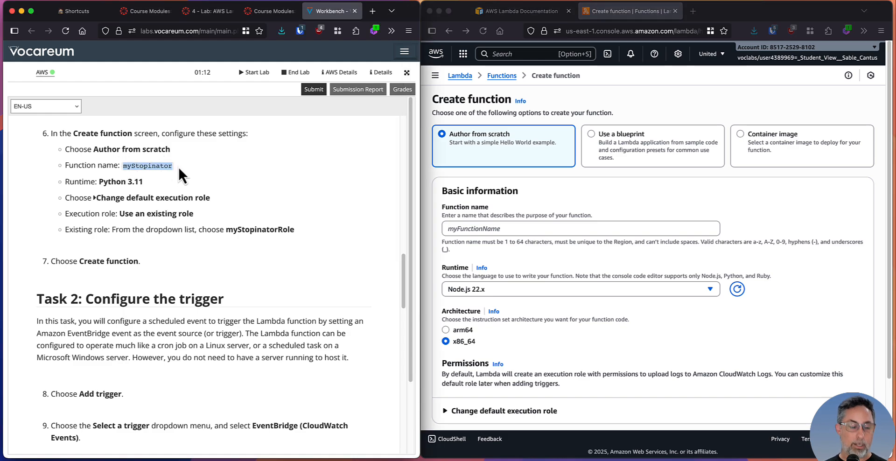
click(513, 228)
key(super+v)
Set the function's runtime to Python 3.11
scroll(581, 222, down, 3)
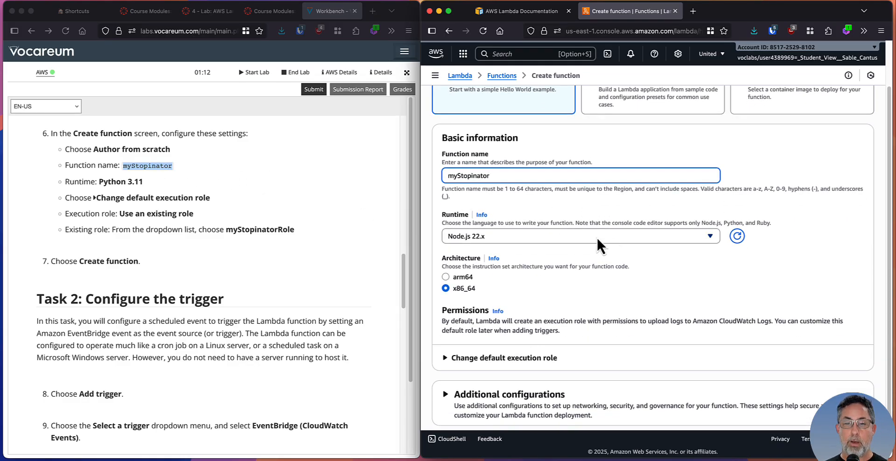
click(532, 235)
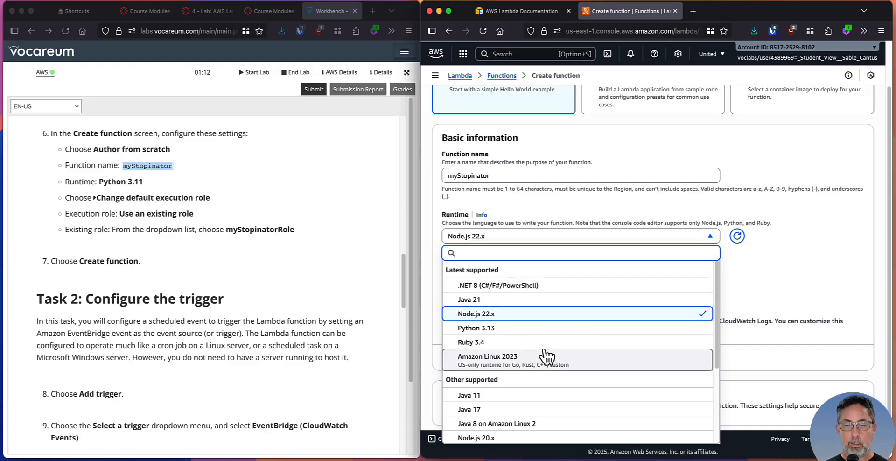
scroll(577, 358, down, 2)
scroll(577, 358, down, 3)
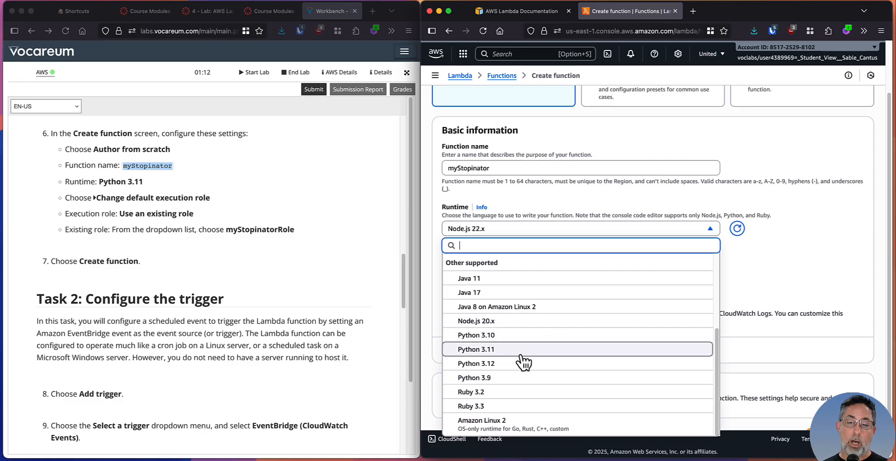
click(520, 352)
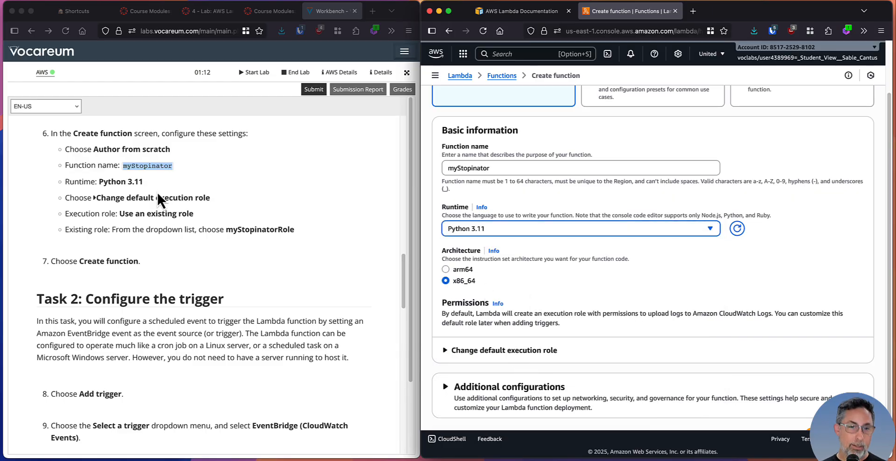
mouse_move(145, 179)
mouse_down()
mouse_move(89, 172)
mouse_move(175, 177)
mouse_up()
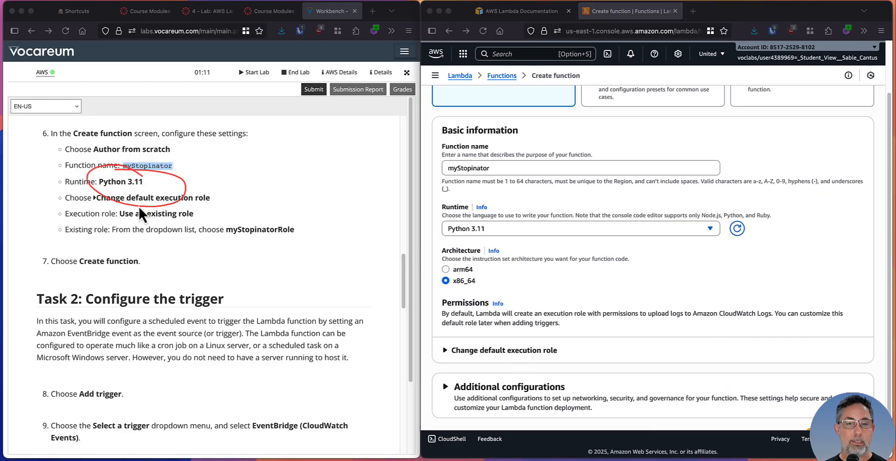
key(Escape)
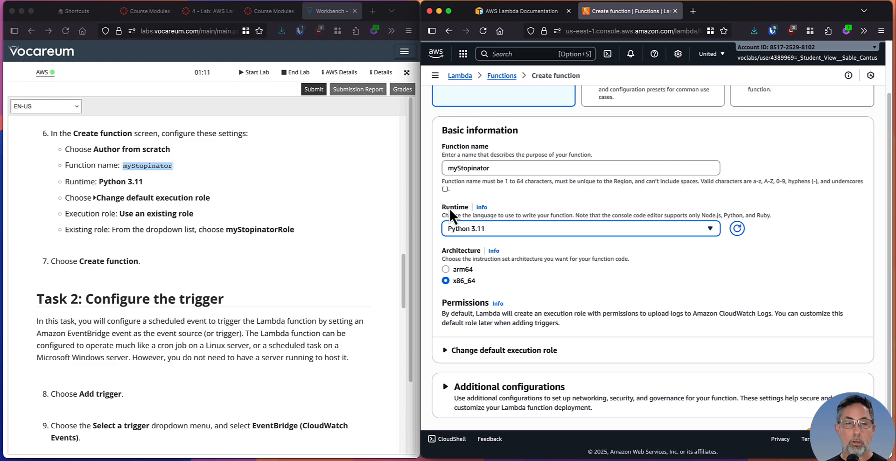
click(705, 264)
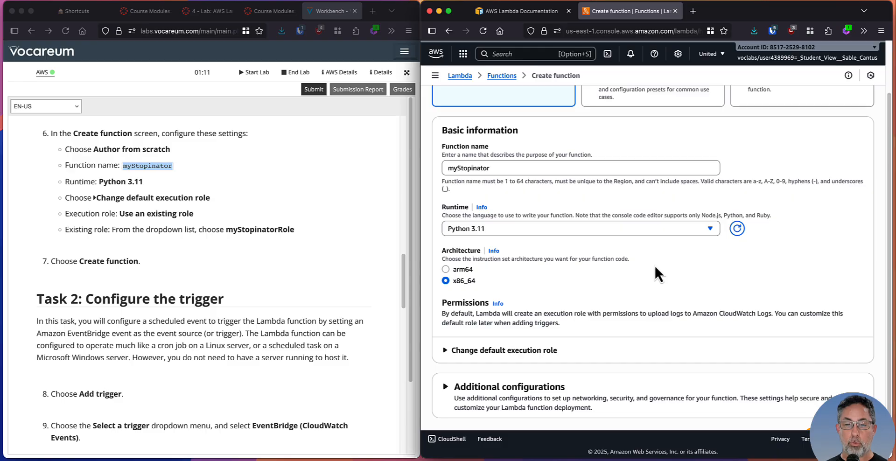
Change the default execution role to use an existing role, choosing myStopinatorRole
scroll(658, 270, down, 2)
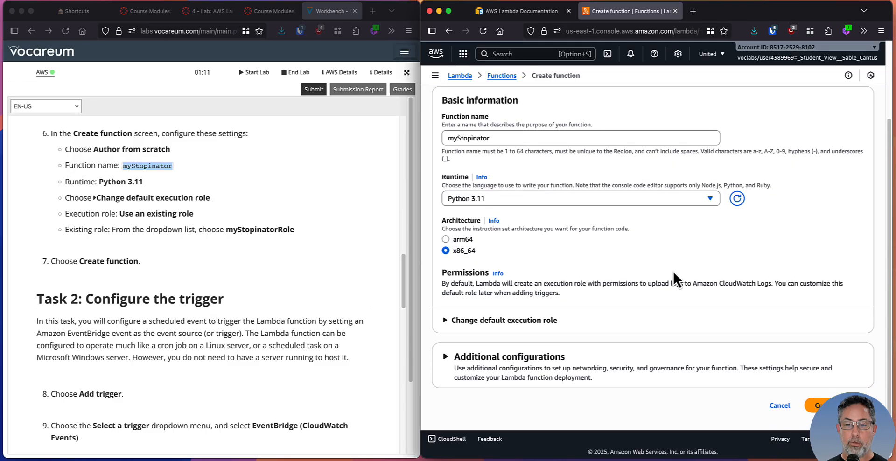
click(474, 322)
scroll(572, 267, down, 5)
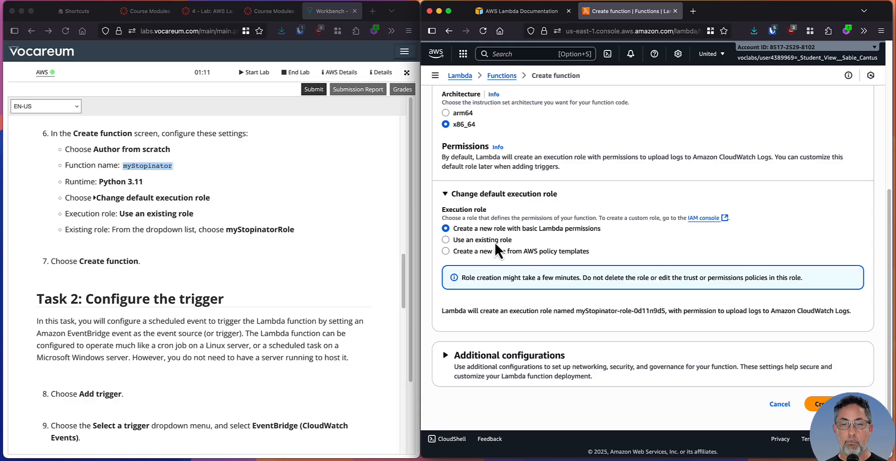
click(458, 240)
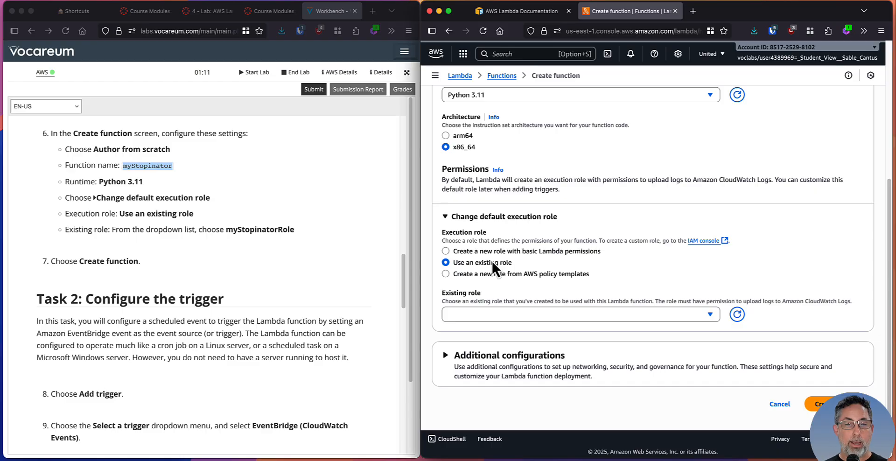
click(625, 314)
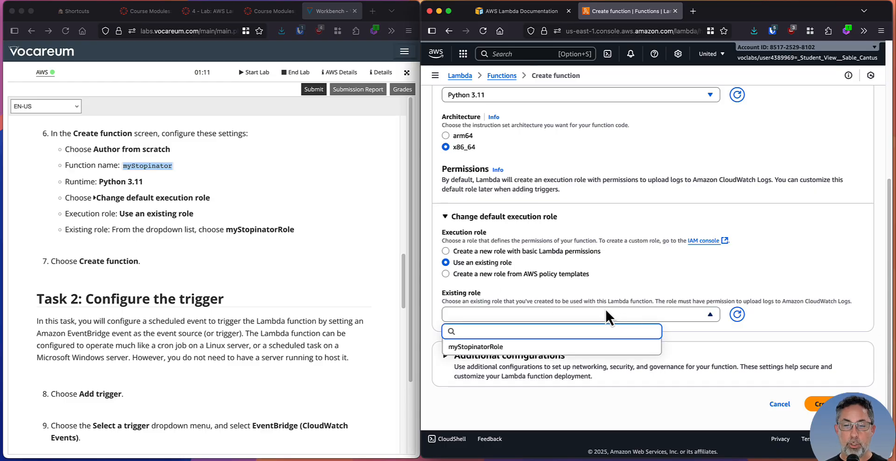
click(515, 349)
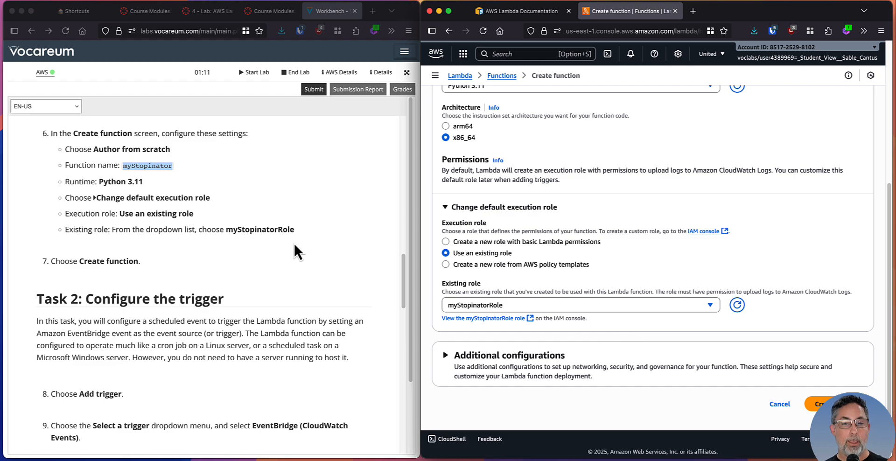
click(241, 220)
drag(319, 233, 245, 211)
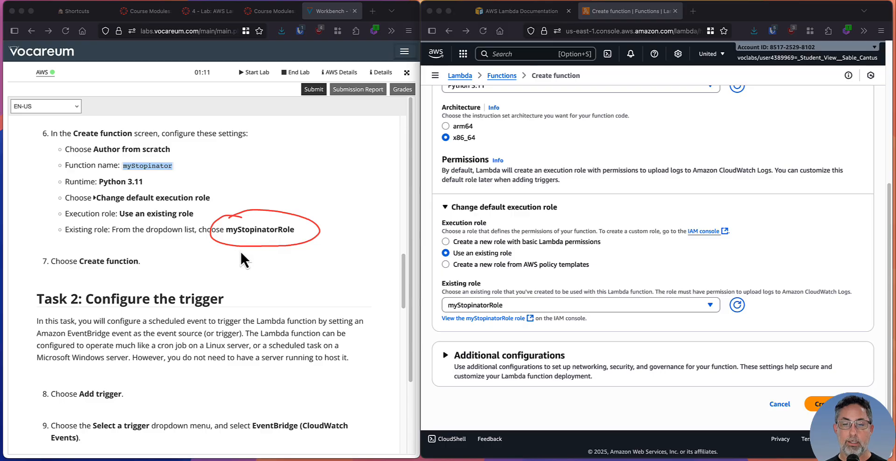
key(Escape)
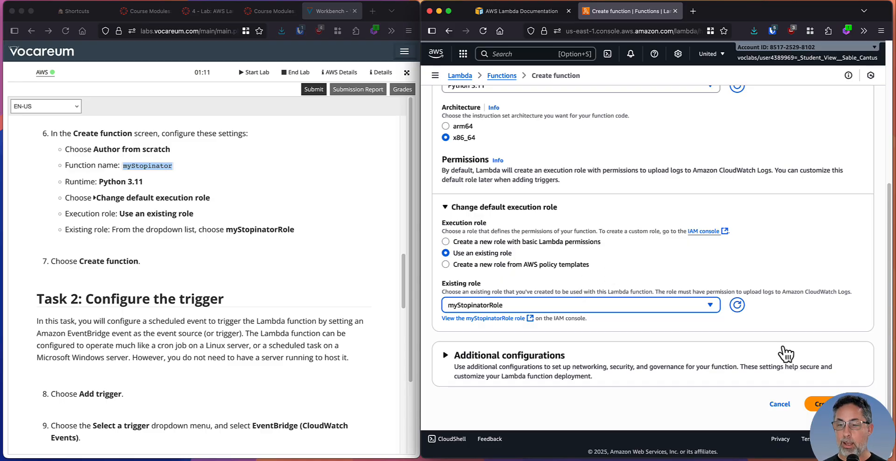
Create the function and dismiss the Getting started dialog
click(822, 404)
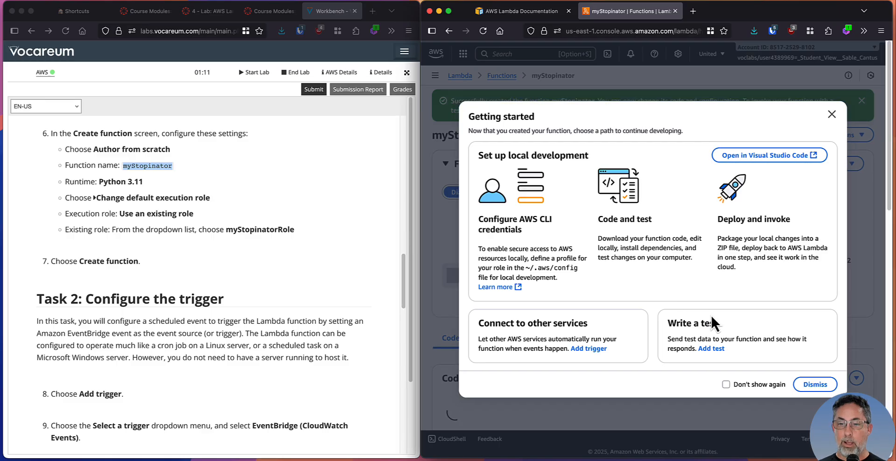
click(819, 384)
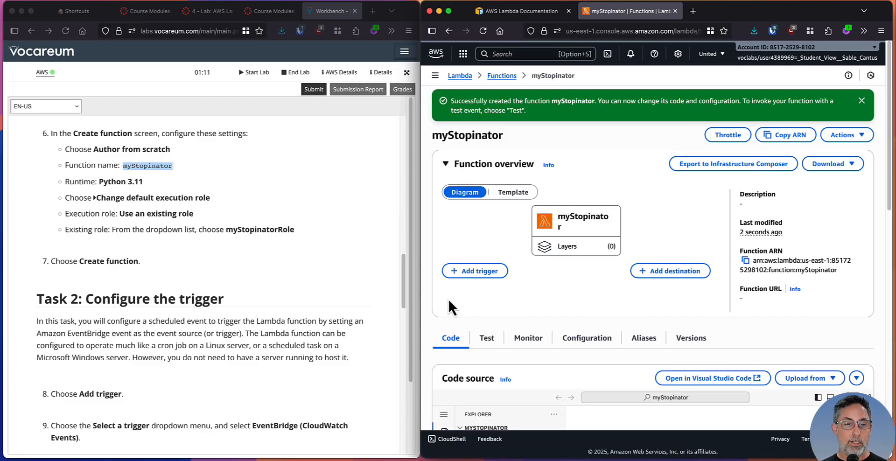
scroll(231, 278, down, 5)
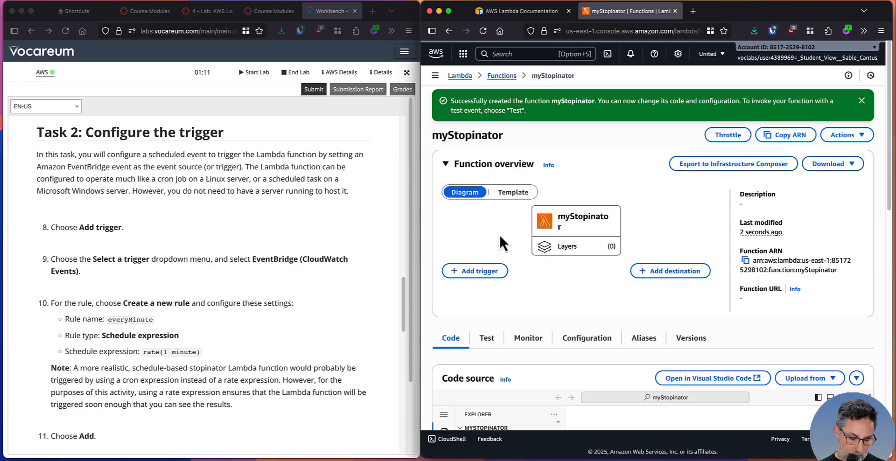
Capture a screenshot of the browser window with the myStopinator function overview, and hide the screenshot editor
key(ctrl+shift+c)
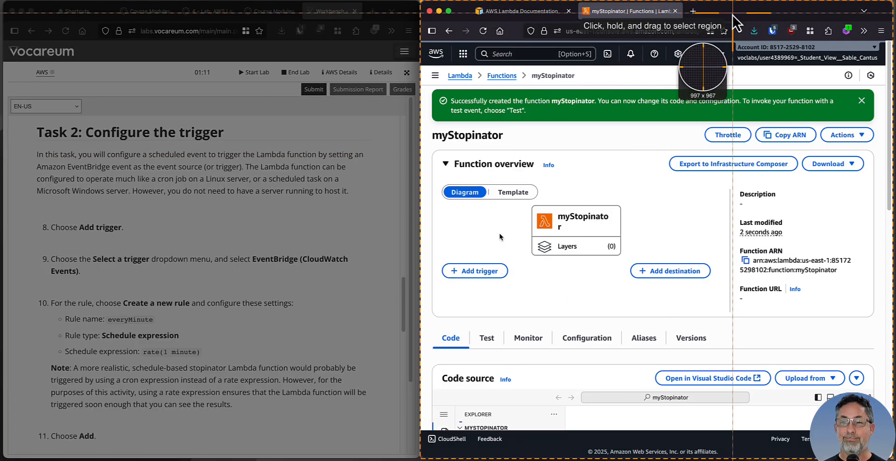
click(733, 16)
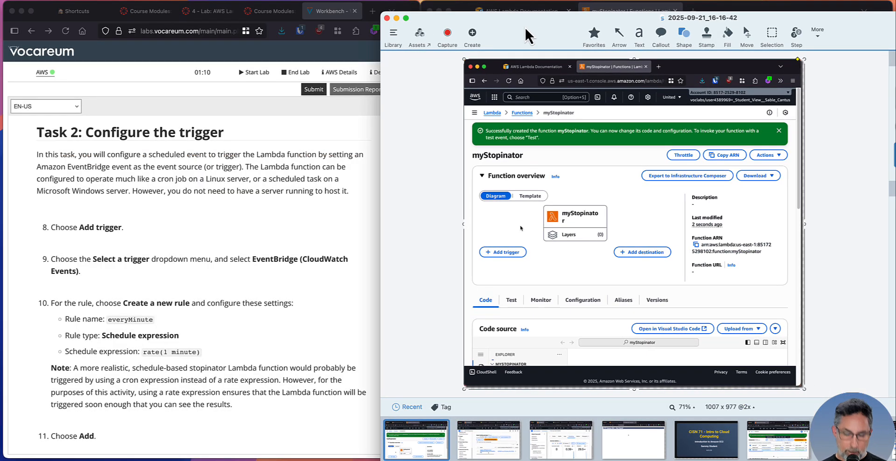
key(super+h)
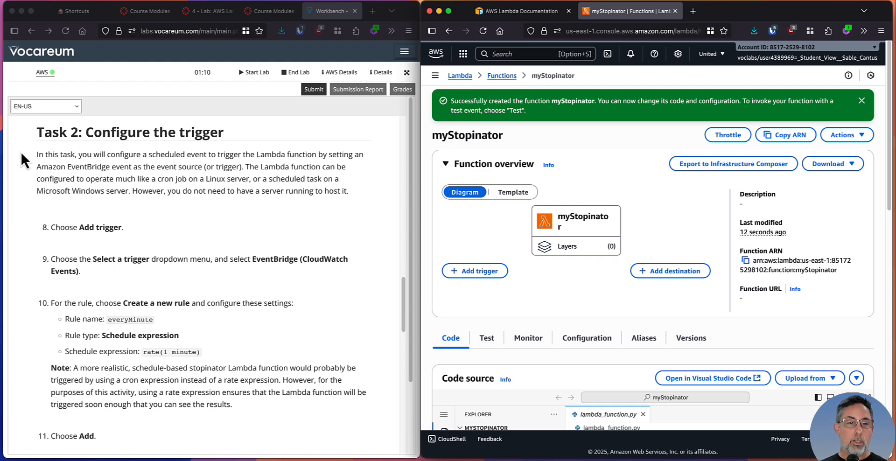
Review the Task 2 trigger instructions and start adding a trigger to the myStopinator function
click(85, 153)
drag(43, 158, 324, 169)
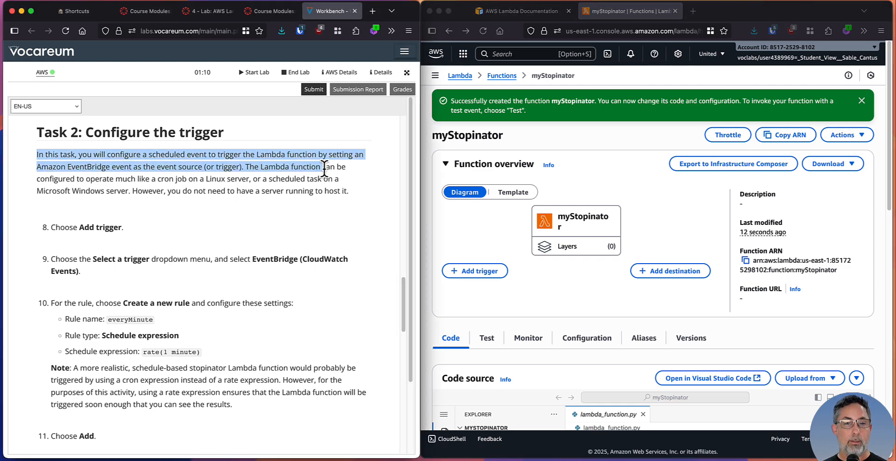
click(176, 182)
scroll(176, 182, down, 2)
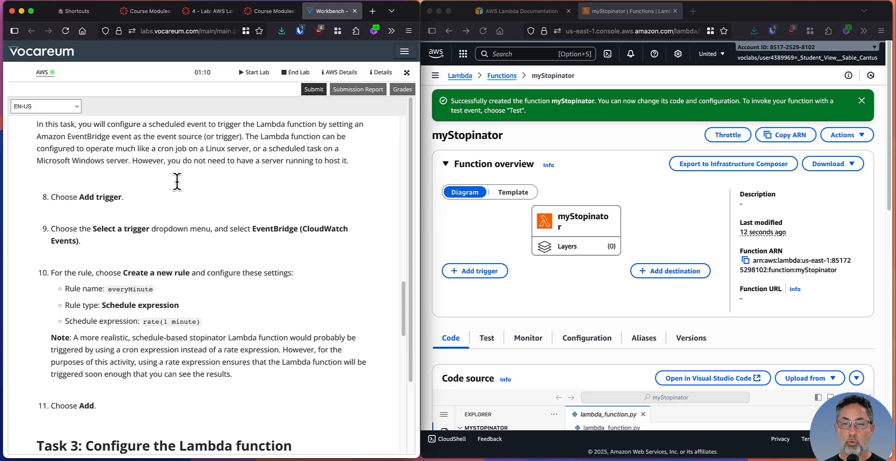
click(486, 232)
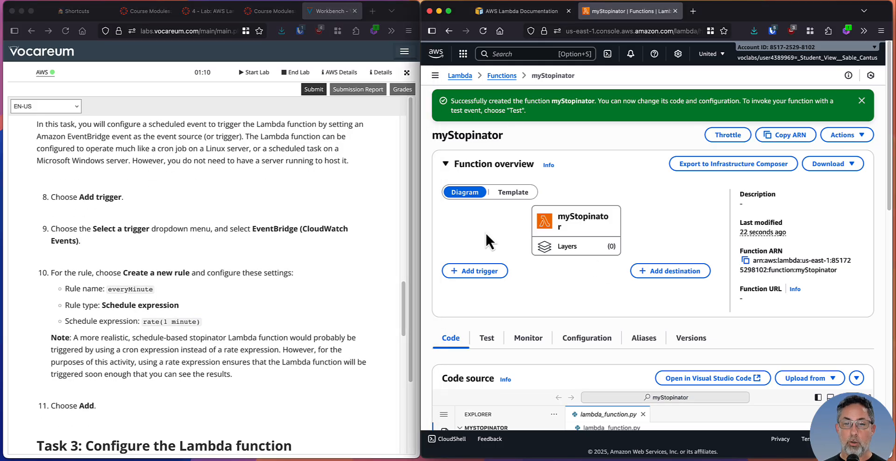
click(475, 271)
scroll(226, 264, down, 2)
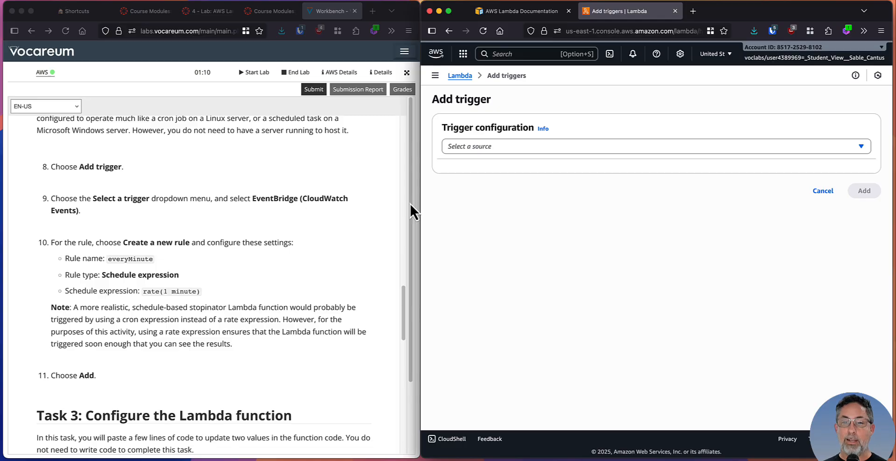
Find and select EventBridge (CloudWatch Events) as the trigger source
click(625, 146)
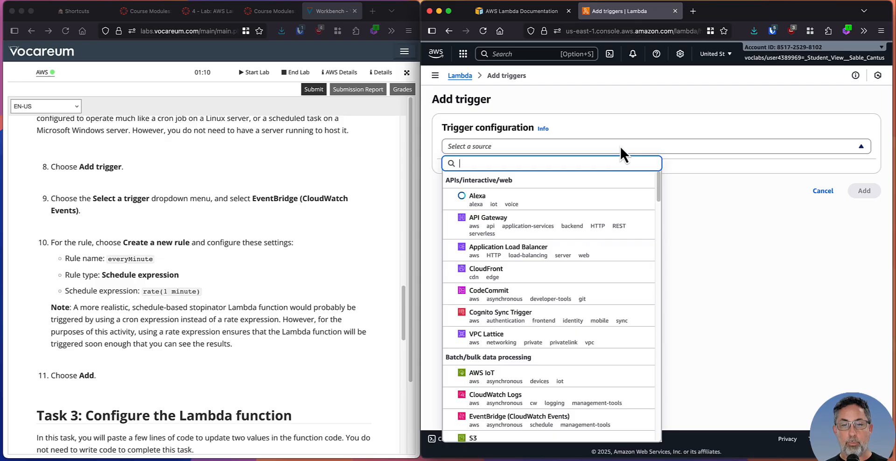
text(even)
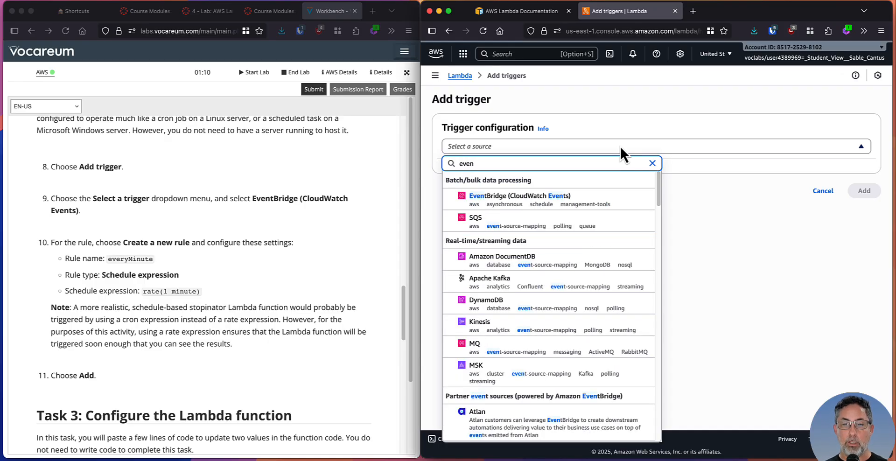
click(545, 200)
scroll(237, 274, down, 4)
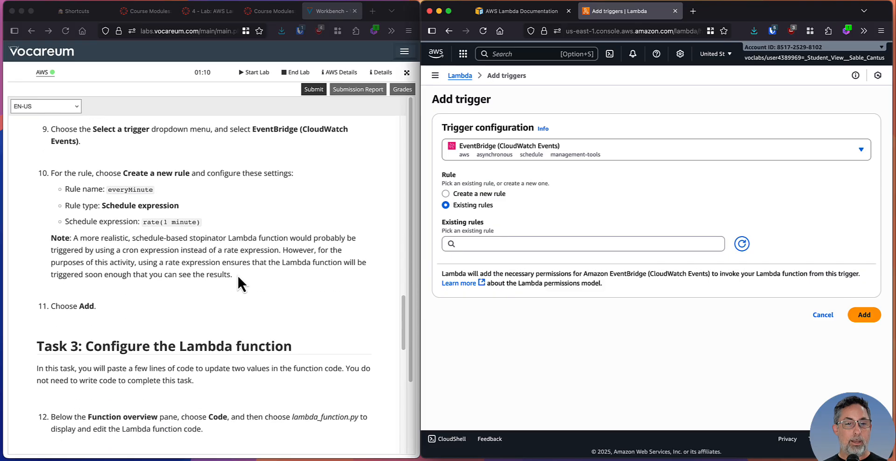
Choose to create a new rule named everyMinute with the description "run every minute"
click(454, 193)
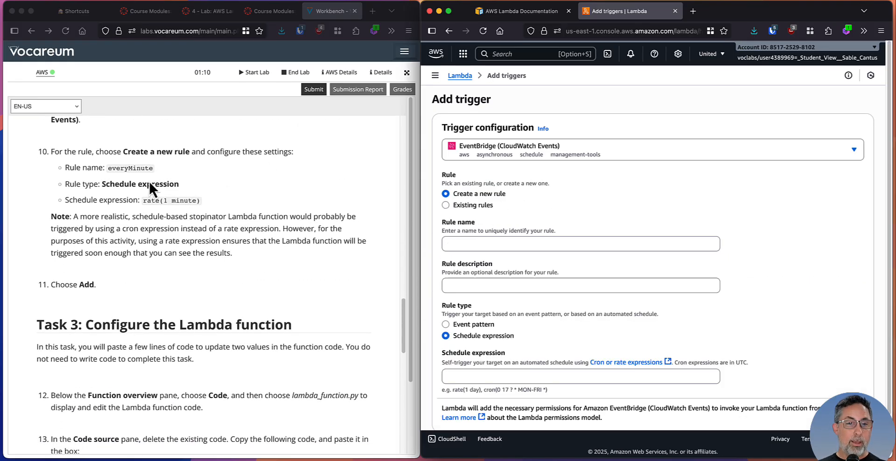
click(496, 244)
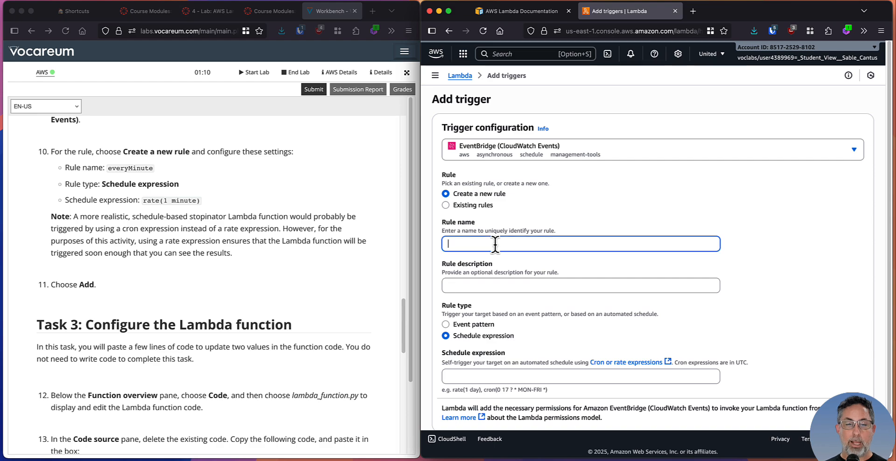
text(everyMinute)
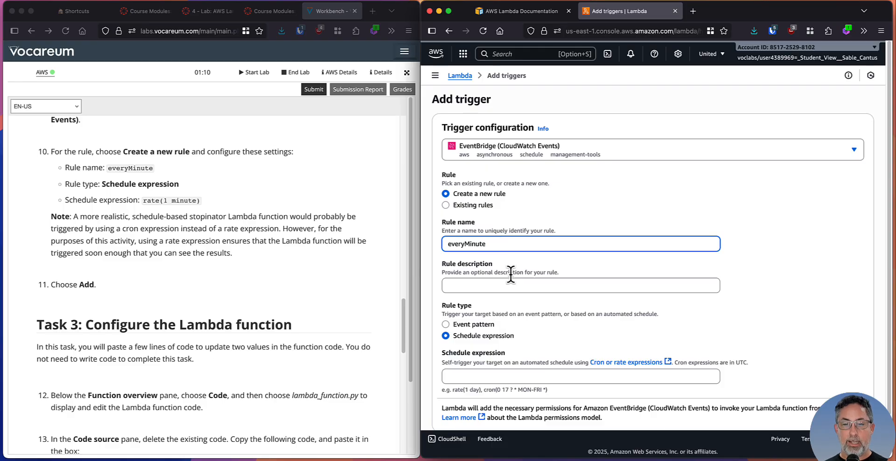
click(490, 283)
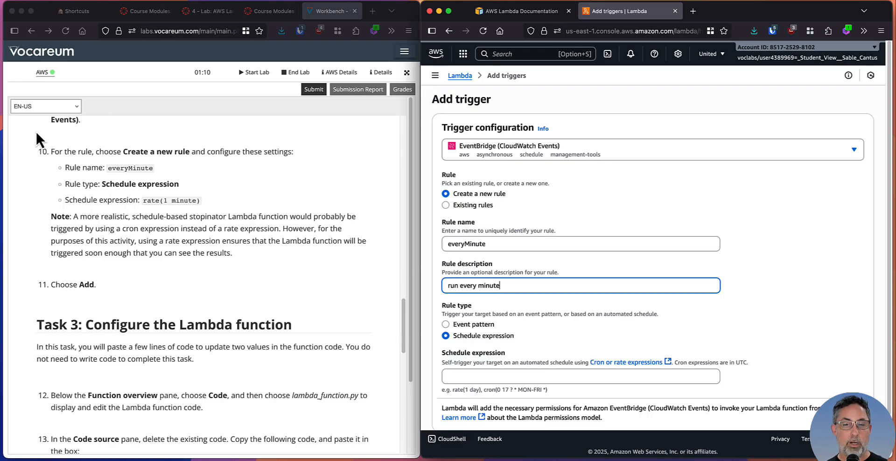
Copy rate(1 minute) from the lab instructions into the rule's schedule expression
click(68, 185)
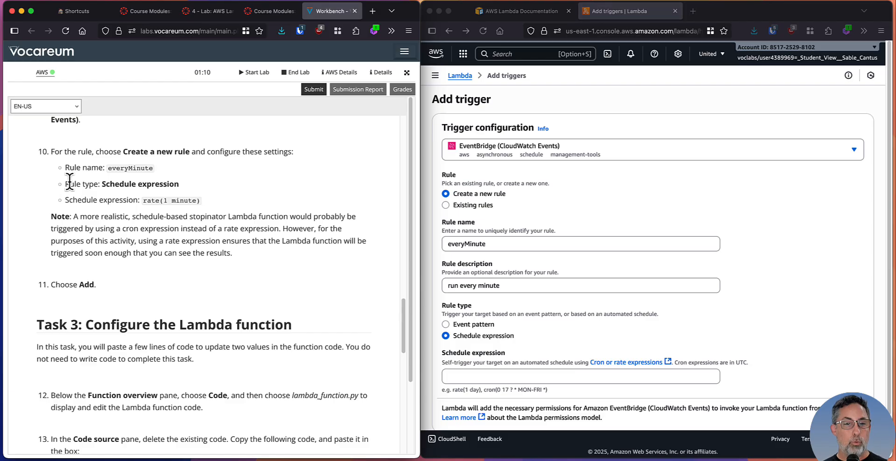
drag(69, 184, 209, 189)
scroll(716, 322, down, 2)
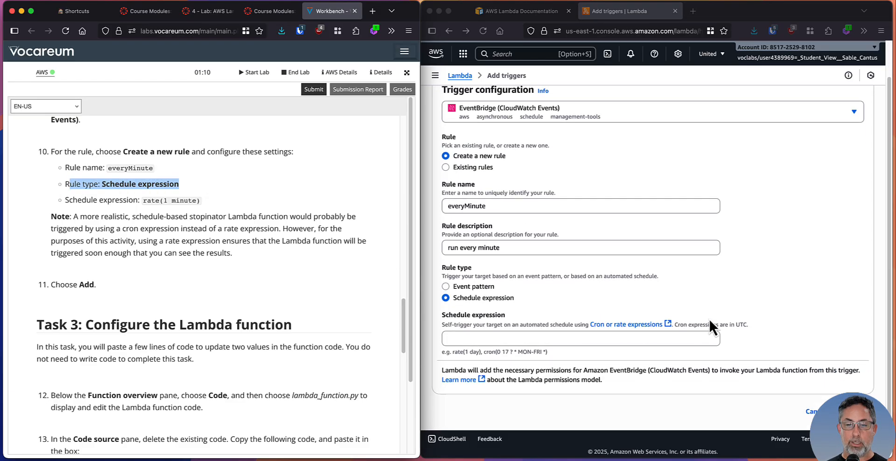
click(150, 201)
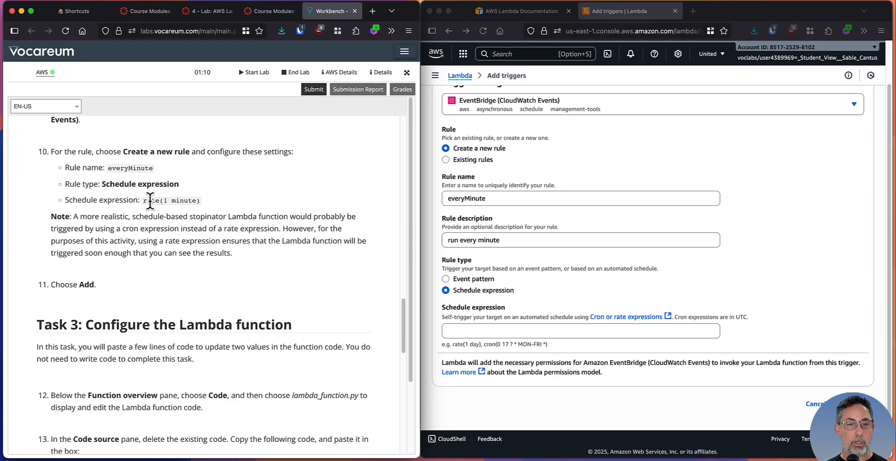
drag(143, 200, 201, 202)
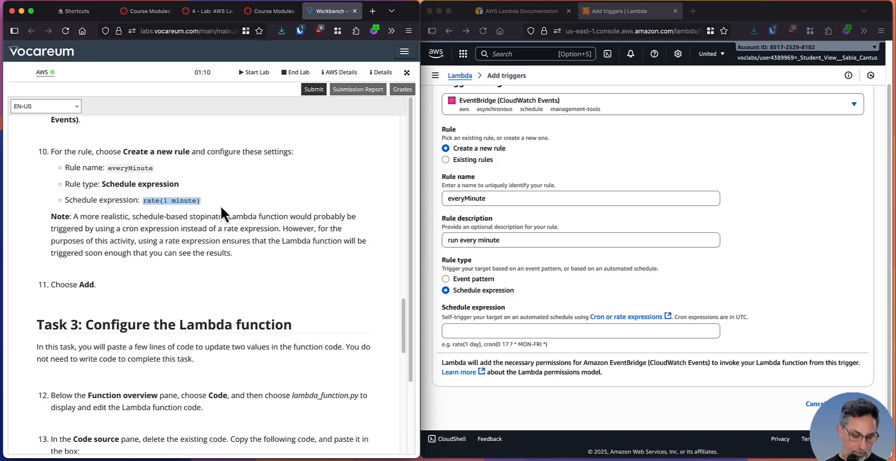
key(super+c)
click(445, 330)
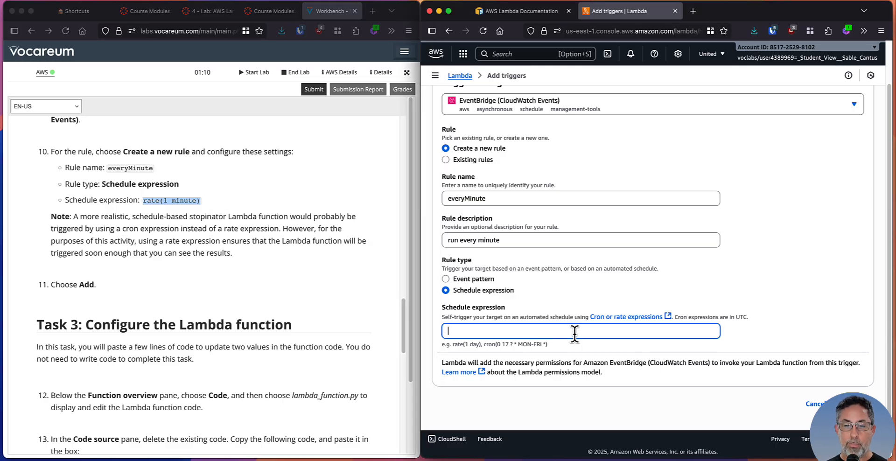
key(super+v)
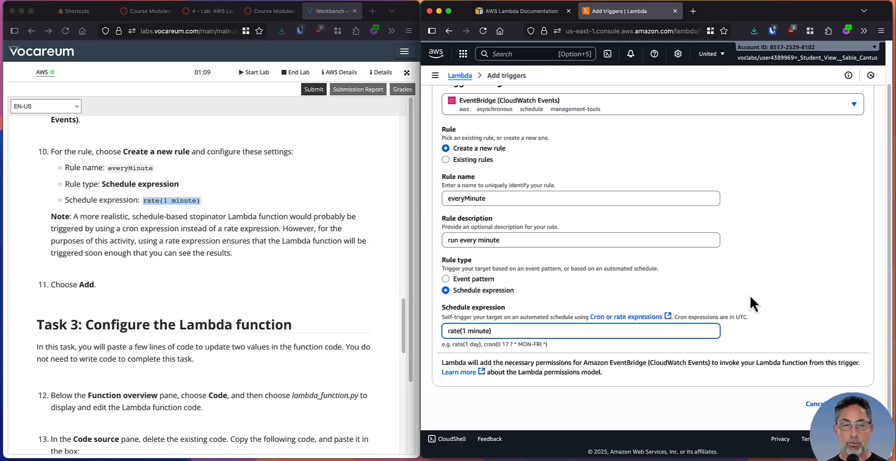
Add the configured everyMinute trigger to the myStopinator function
click(87, 218)
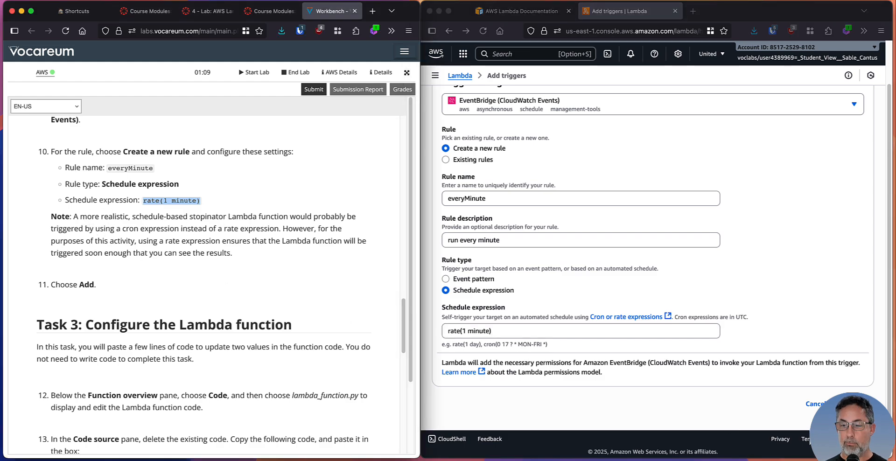
click(854, 405)
click(854, 405)
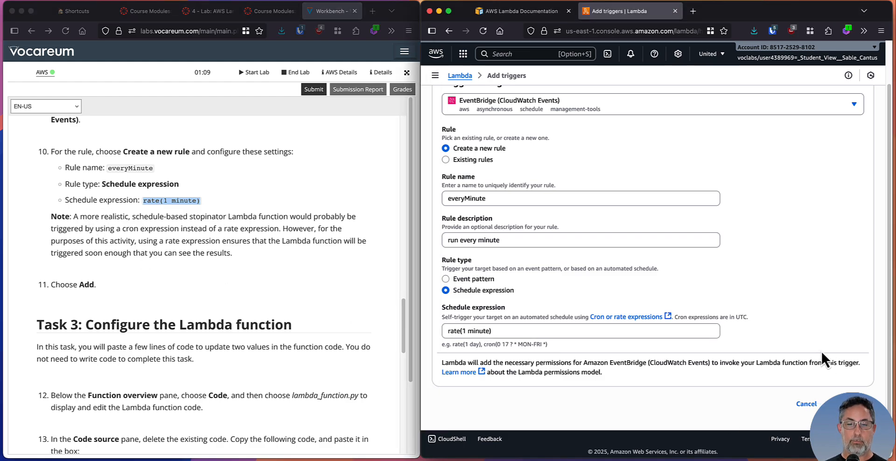
Capture a screenshot of the browser window with the EventBridge trigger in the function overview, and close the screenshot editor
click(132, 218)
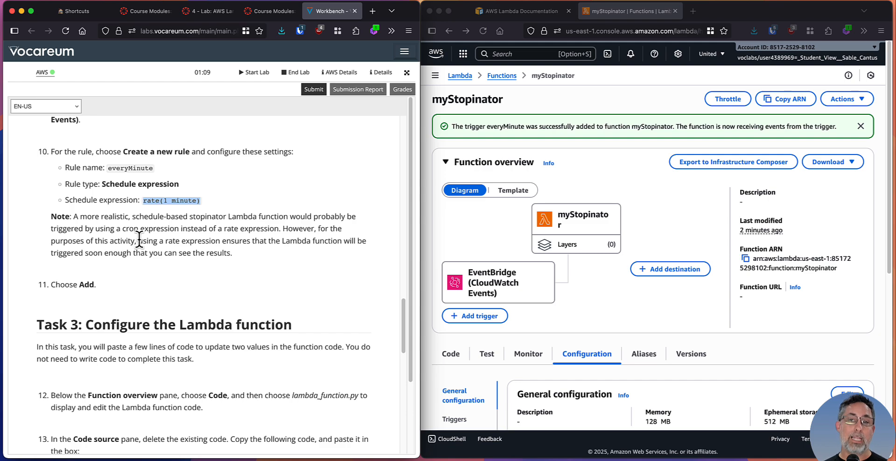
scroll(260, 270, down, 3)
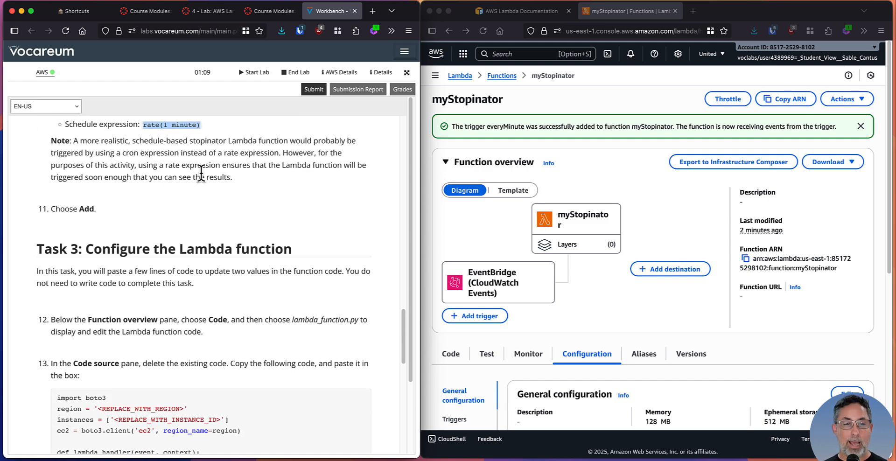
scroll(237, 245, down, 5)
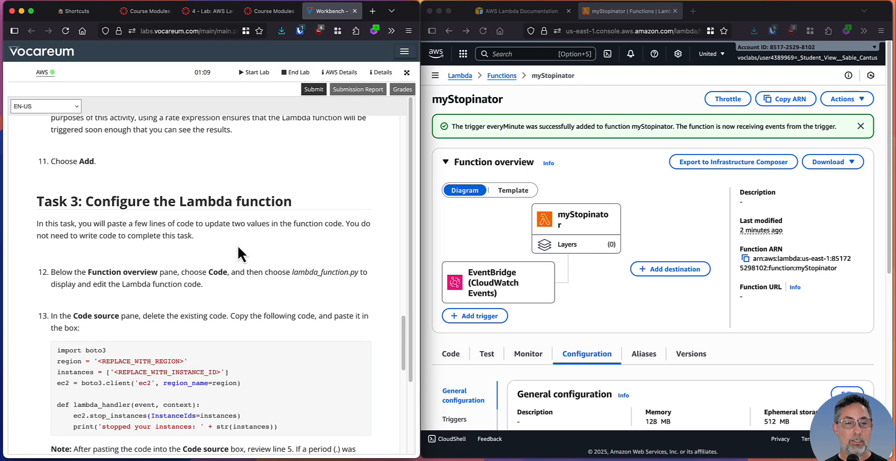
click(487, 232)
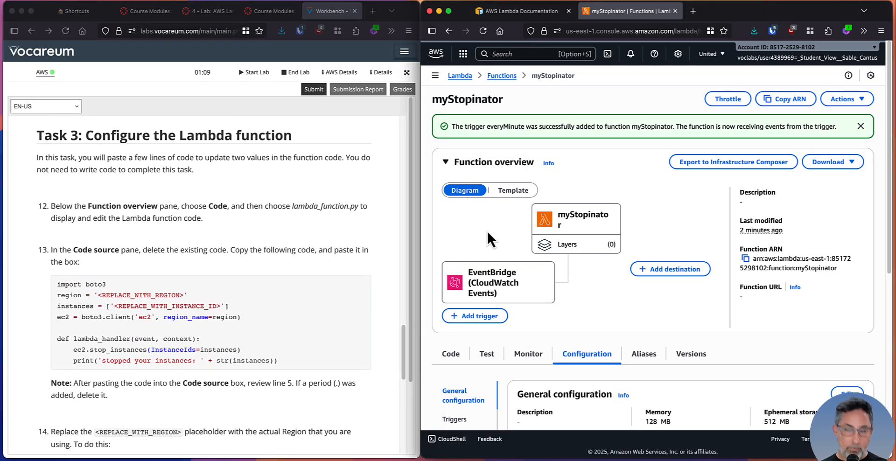
key(super+shift+4)
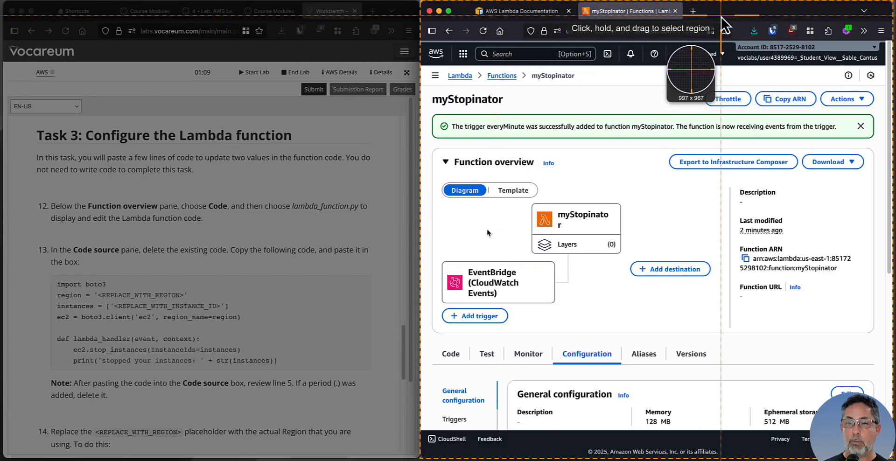
click(722, 17)
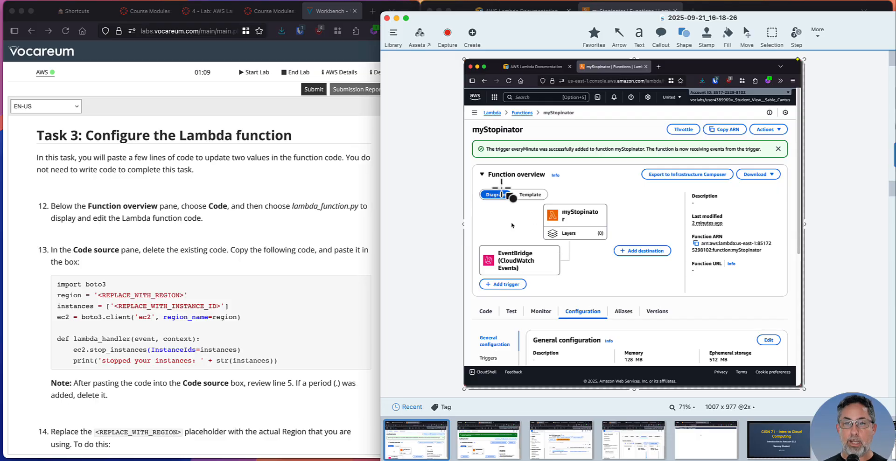
key(super+w)
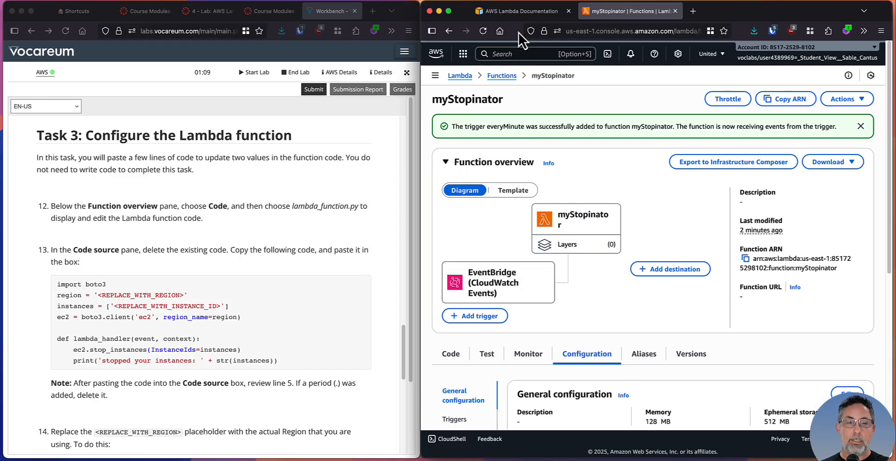
Review the Task 3 instructions for editing the Lambda function code, and open the myStopinator function's code source
click(236, 180)
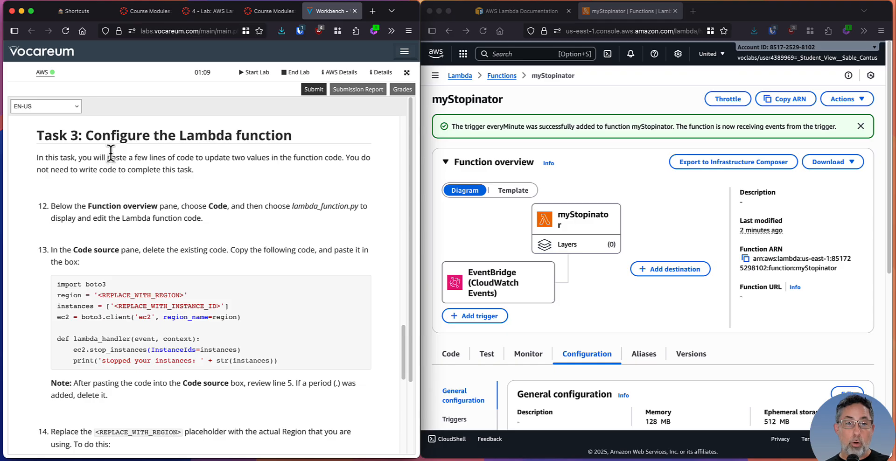
scroll(113, 154, down, 1)
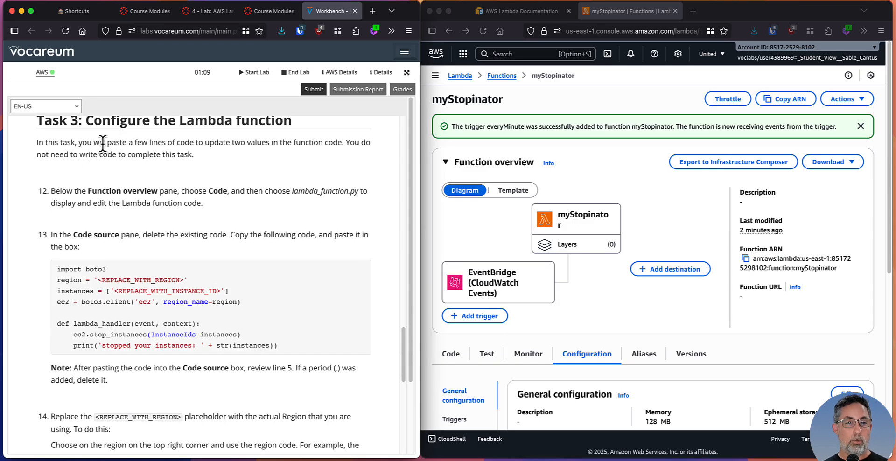
drag(103, 143, 229, 156)
click(215, 162)
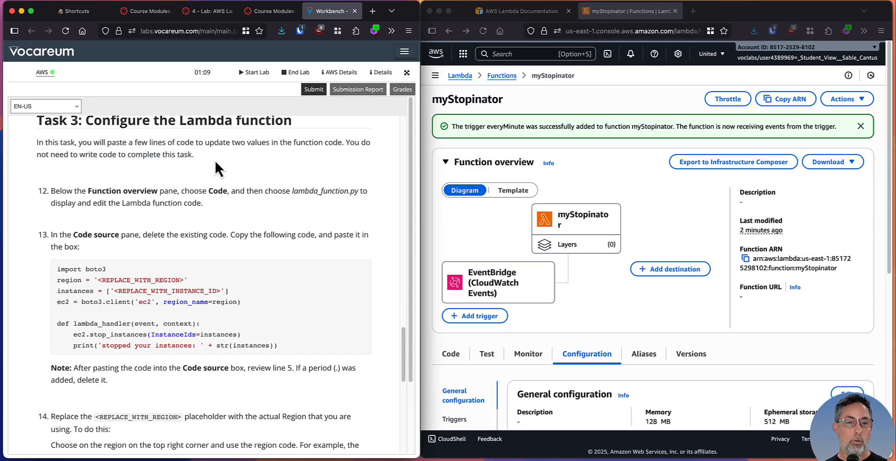
scroll(216, 162, down, 3)
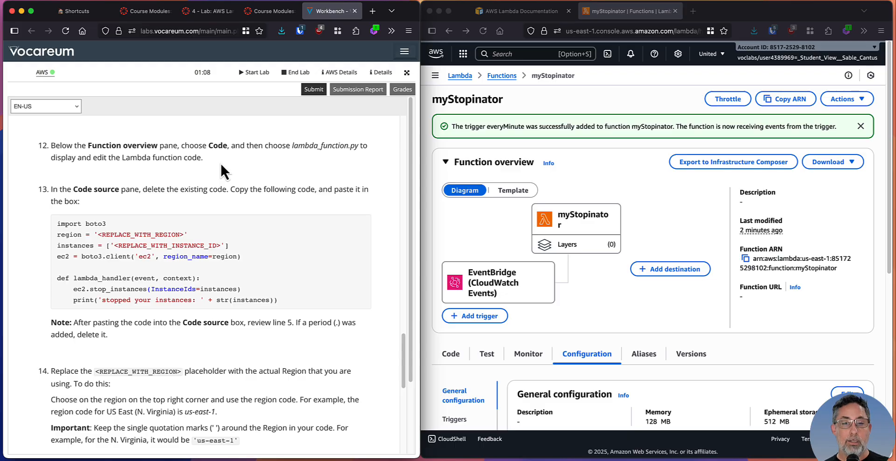
scroll(219, 166, down, 1)
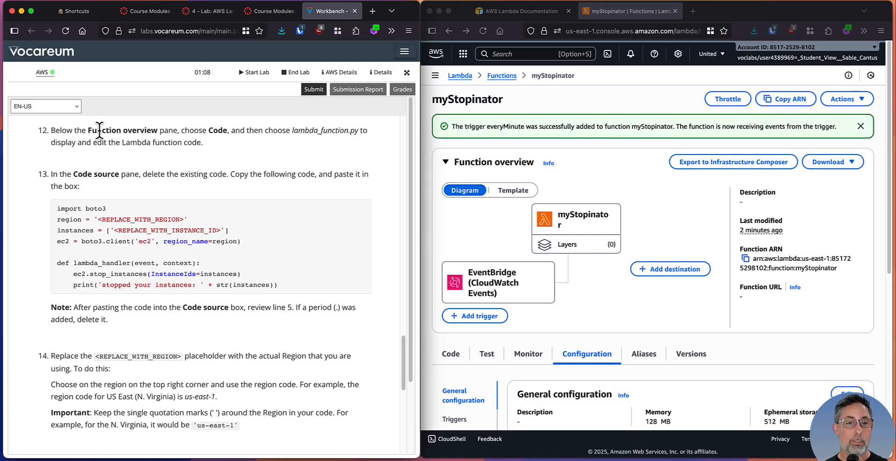
drag(53, 130, 257, 141)
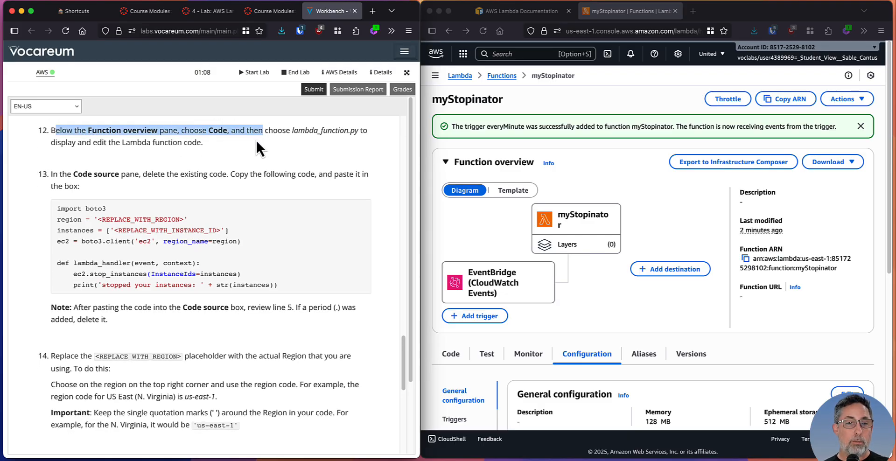
click(222, 148)
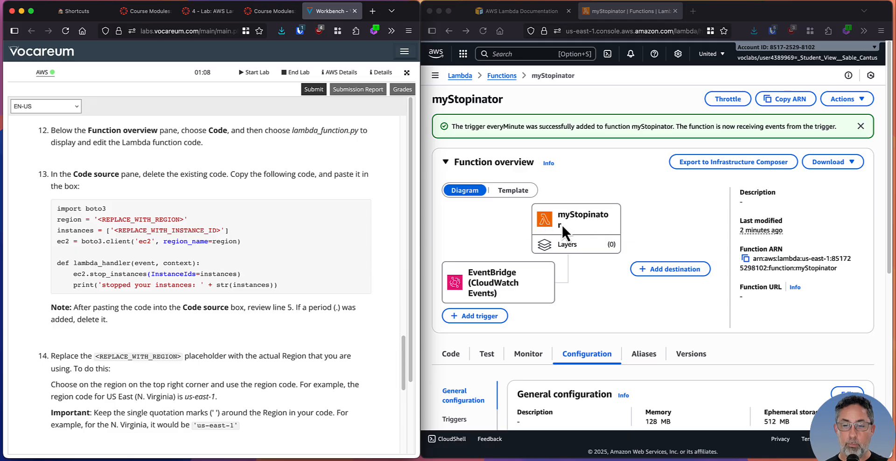
scroll(530, 214, down, 5)
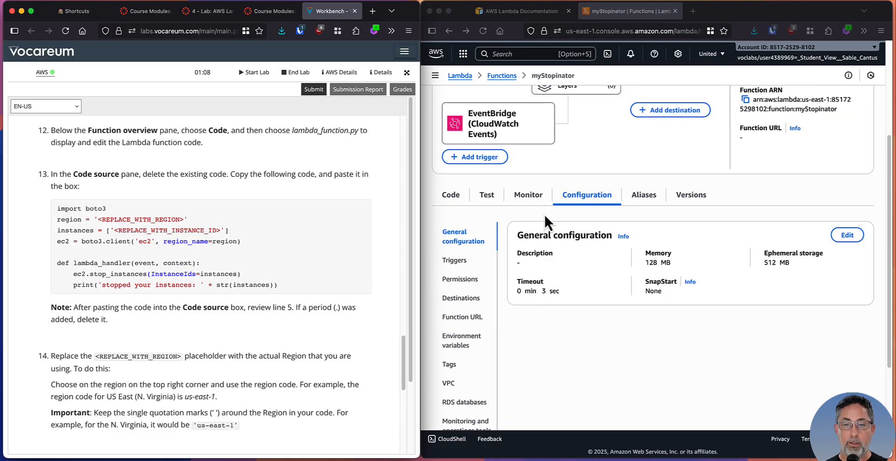
click(450, 194)
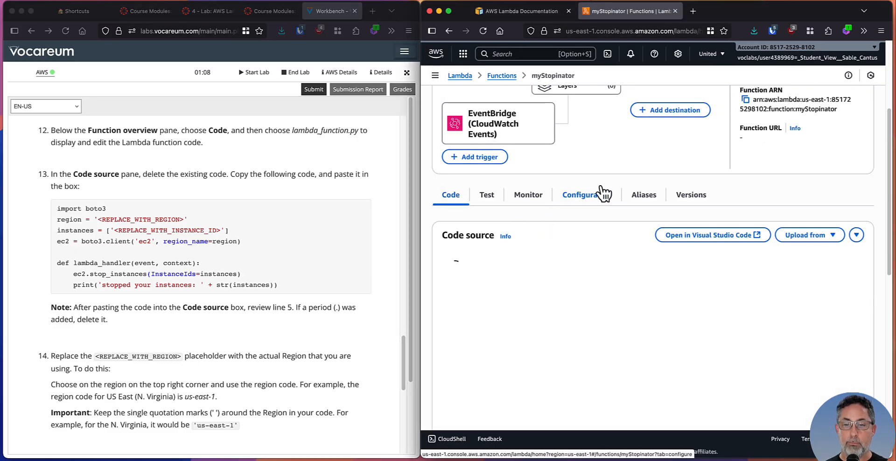
Delete all existing code from lambda_function.py in the myStopinator code source, as instructed in step 13
scroll(597, 182, down, 1)
scroll(598, 185, down, 1)
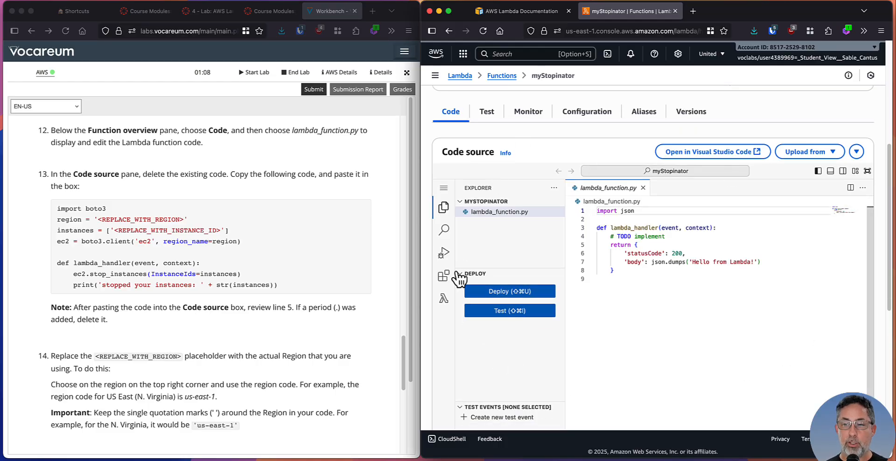
drag(890, 284, 890, 301)
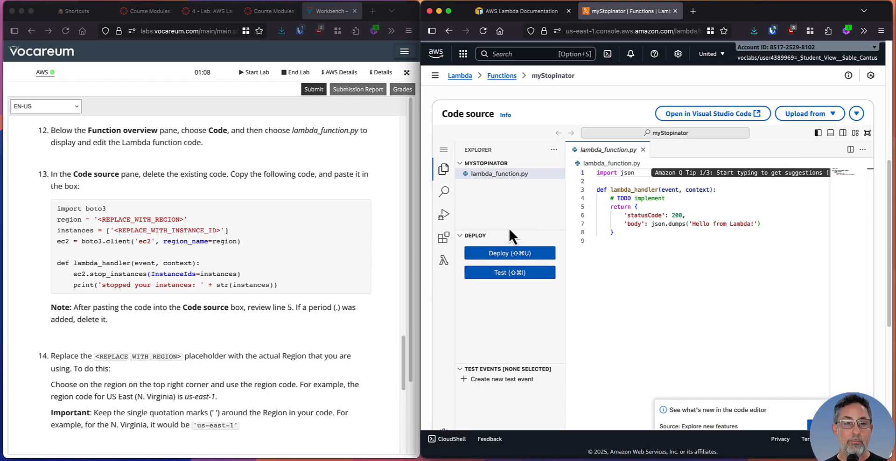
click(171, 158)
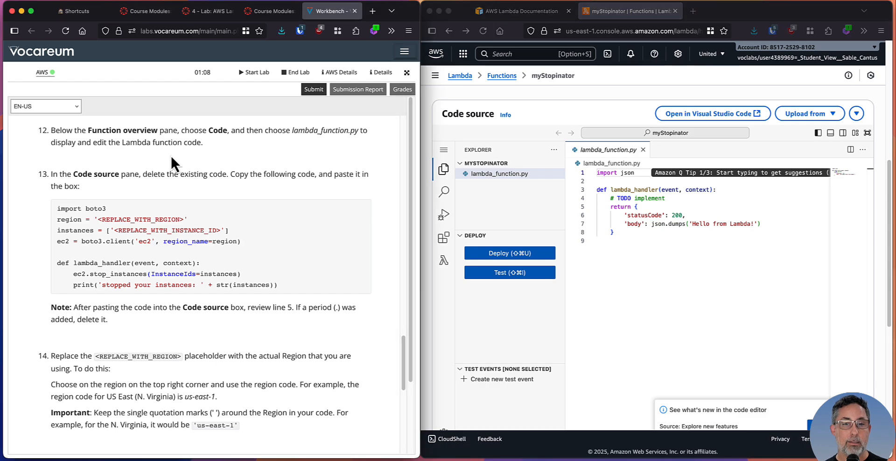
scroll(193, 172, down, 2)
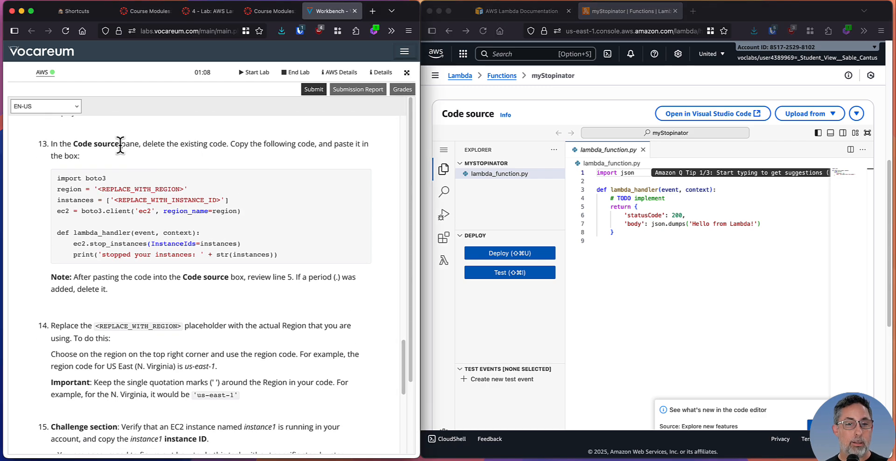
drag(120, 143, 270, 154)
click(622, 258)
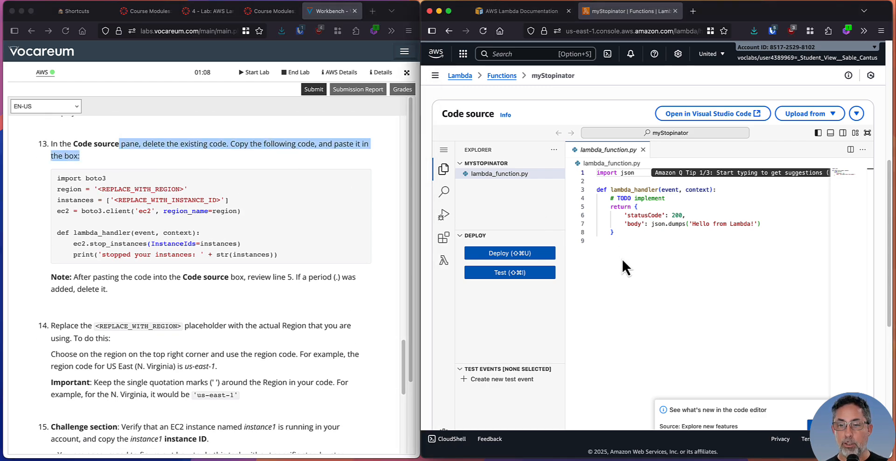
key(super+a)
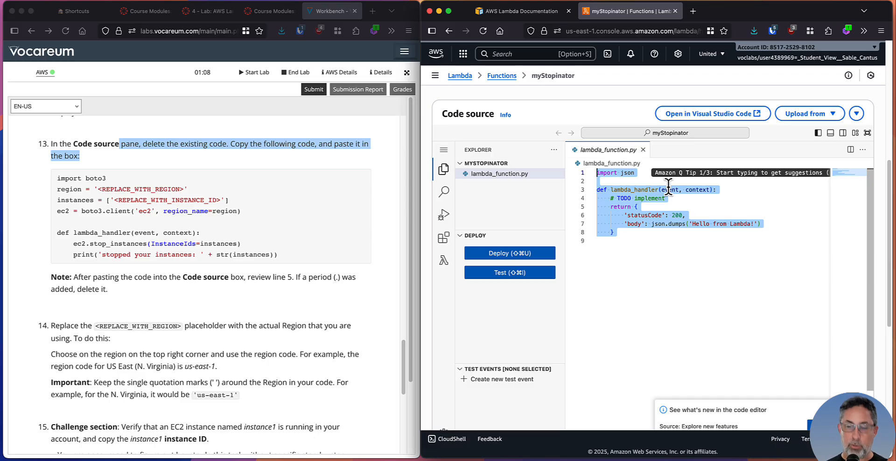
key(BackSpace)
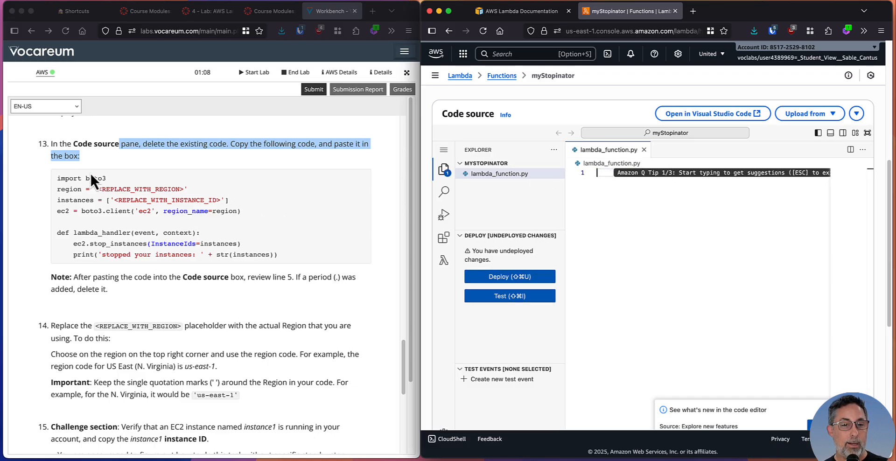
Copy the boto3 code block from step 13 of the lab instructions into the empty lambda_function.py
drag(280, 254, 99, 199)
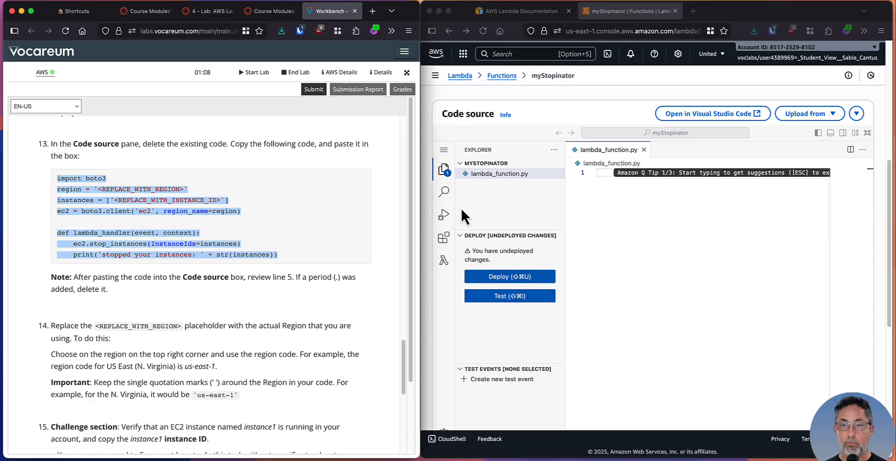
click(654, 208)
text(import boto3  region = '<REPLACE_WITH_REGION>'  instances = ['<REPLACE_WITH_INSTANCE_ID>']  ec2 = boto3.client('ec2', region_name=region)   def lambda_handler(event, context):      ec2.stop_instances(InstanceIds=instances)      print('stopped your instances: ' + str(instances)))
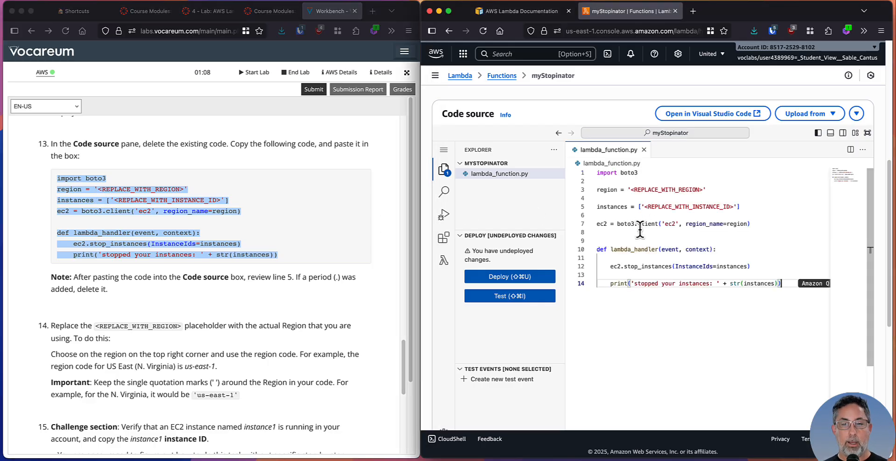
Read the note about a stray period and examine the pasted code in lambda_function.py, particularly line 5
click(157, 160)
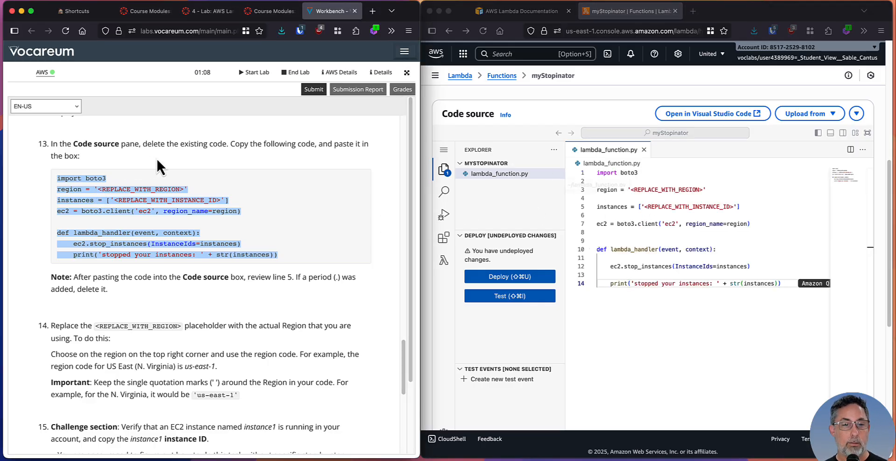
click(150, 286)
scroll(149, 284, down, 2)
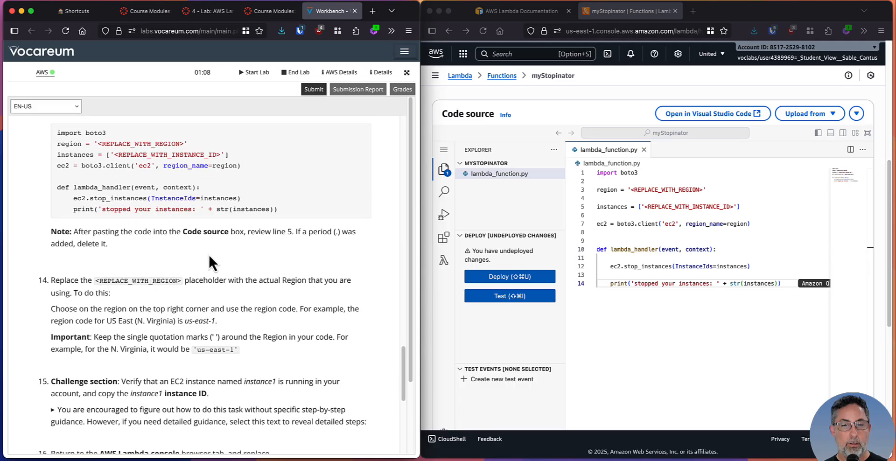
scroll(224, 243, down, 1)
drag(230, 217, 332, 216)
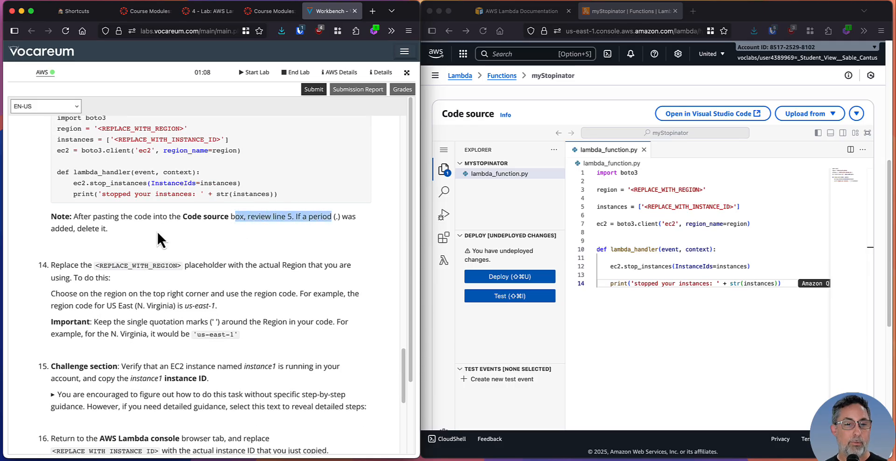
click(157, 233)
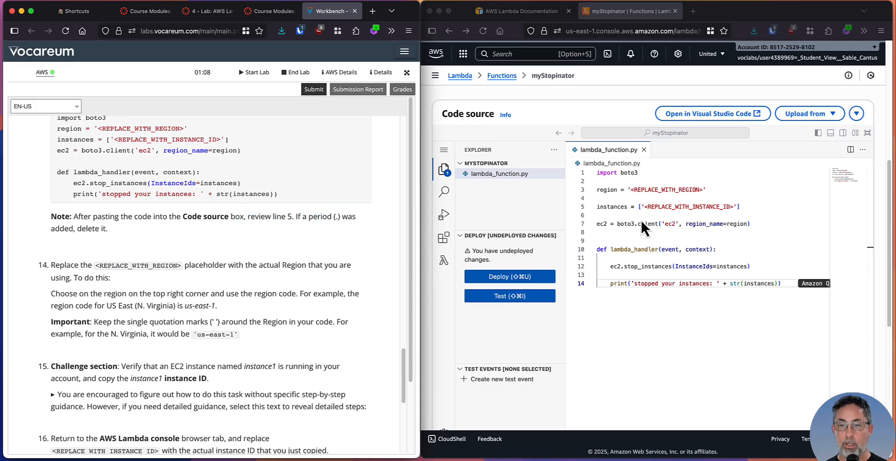
click(752, 206)
click(760, 205)
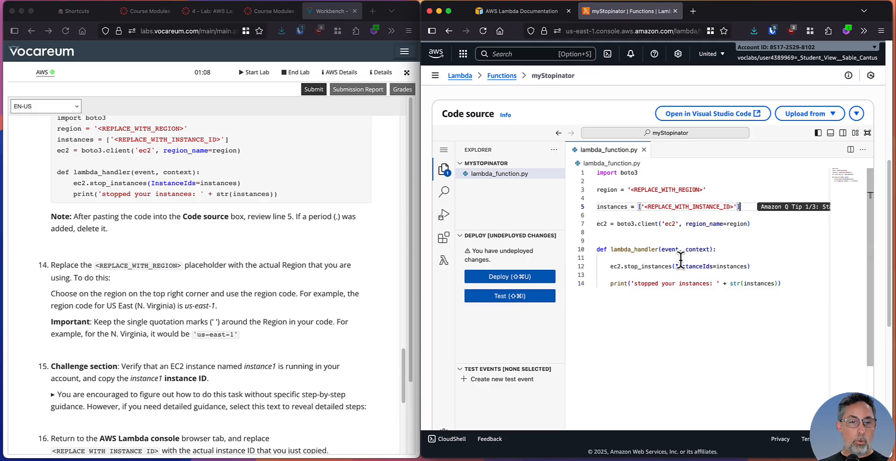
click(664, 181)
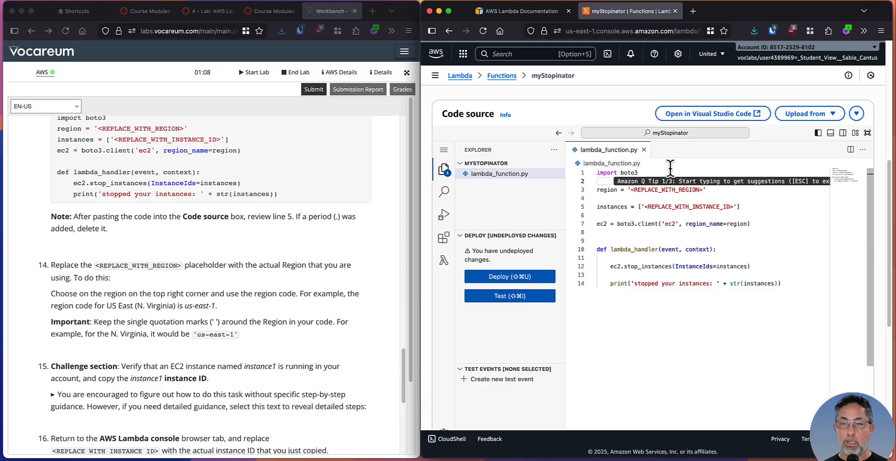
click(670, 171)
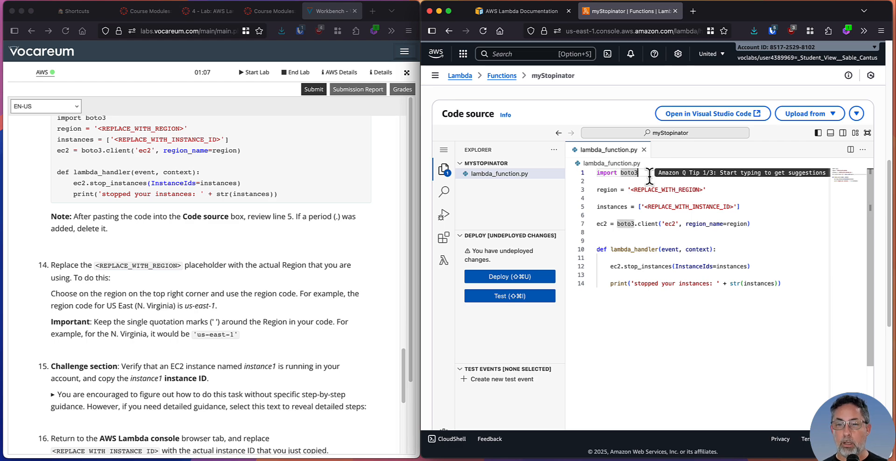
click(714, 190)
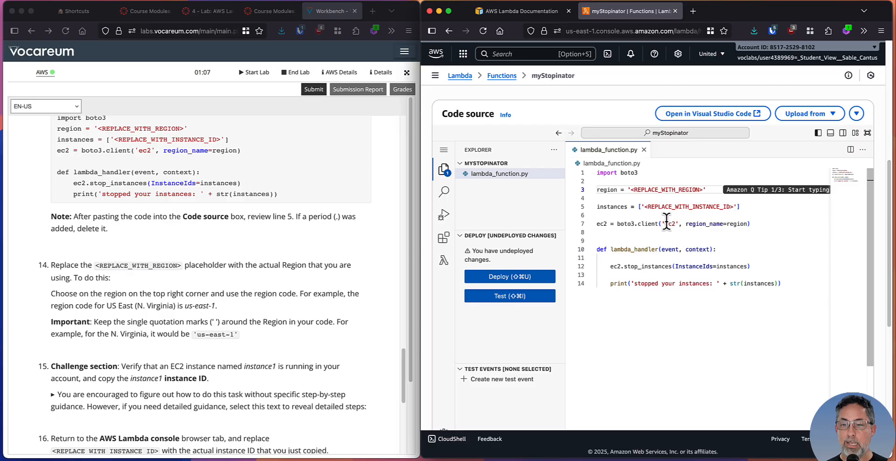
scroll(761, 232, down, 1)
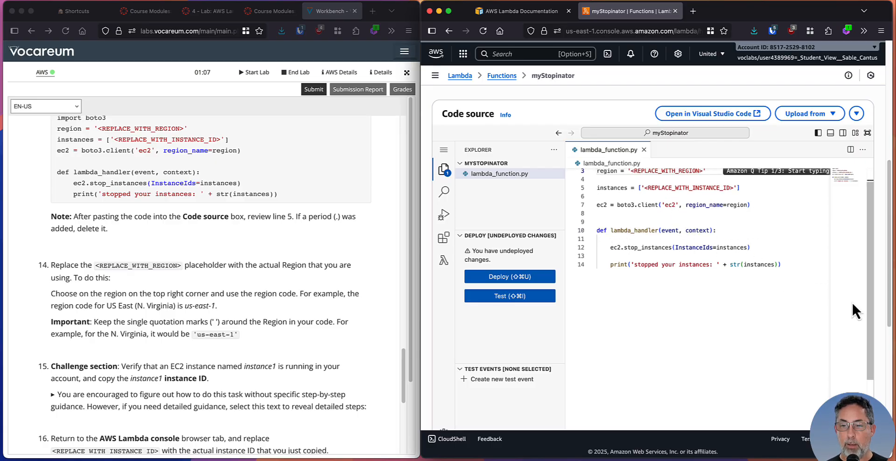
Replace the <REPLACE_WITH_REGION> placeholder with us-east-1 inside its single quotation marks, and check it against the step 14 instructions
click(169, 262)
scroll(172, 264, down, 5)
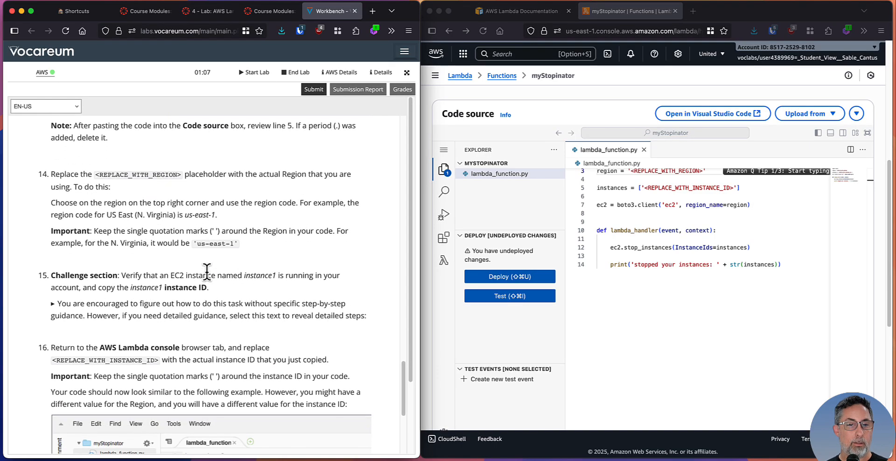
drag(98, 166, 150, 166)
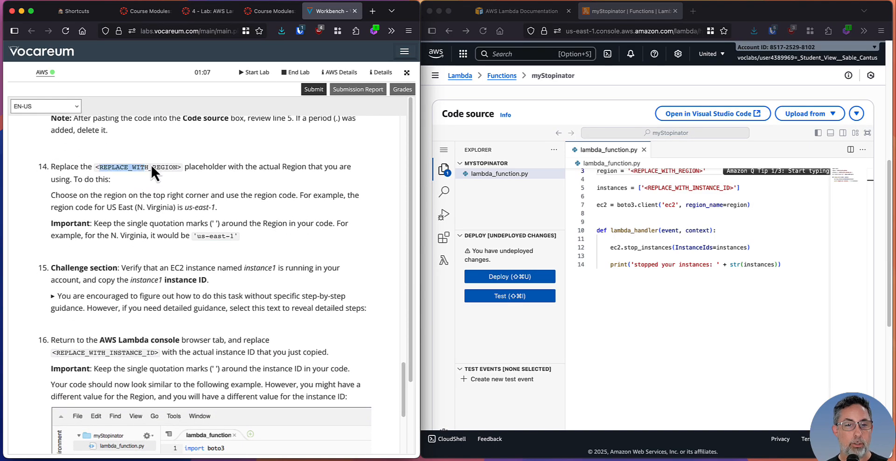
click(192, 197)
scroll(644, 184, up, 1)
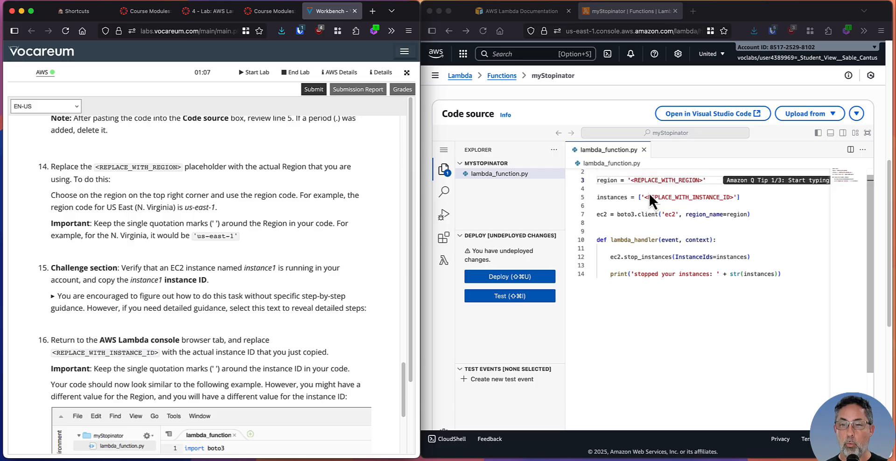
drag(631, 180, 703, 180)
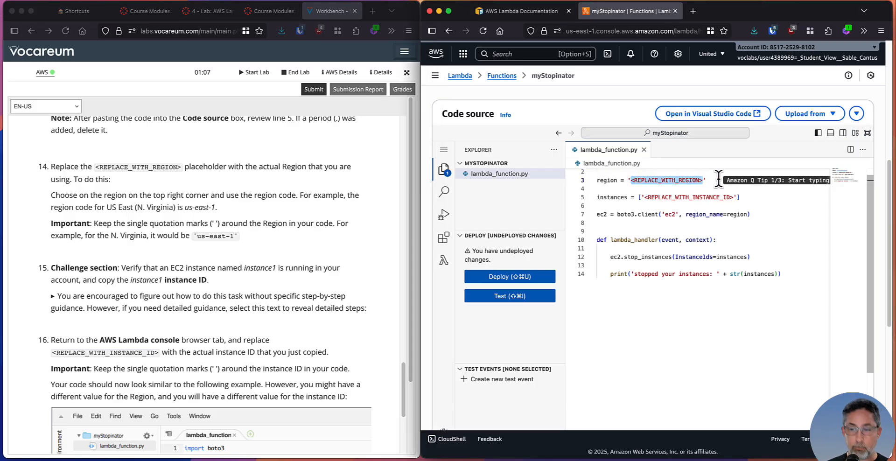
text(us-east-1)
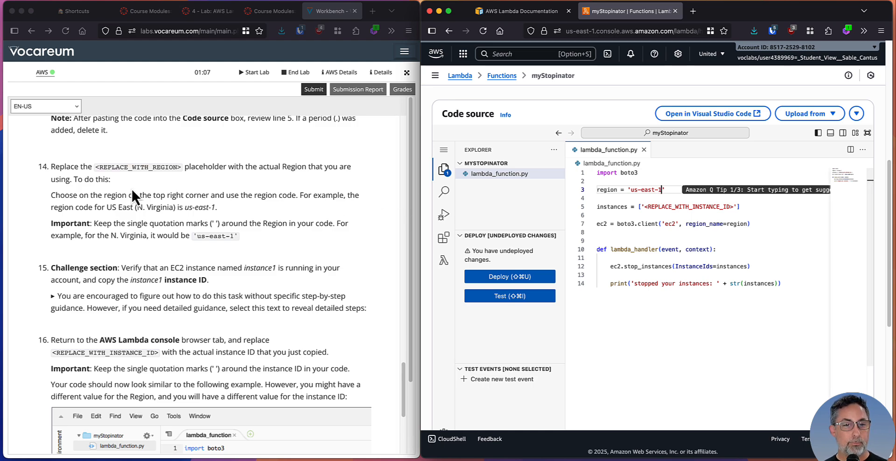
click(159, 209)
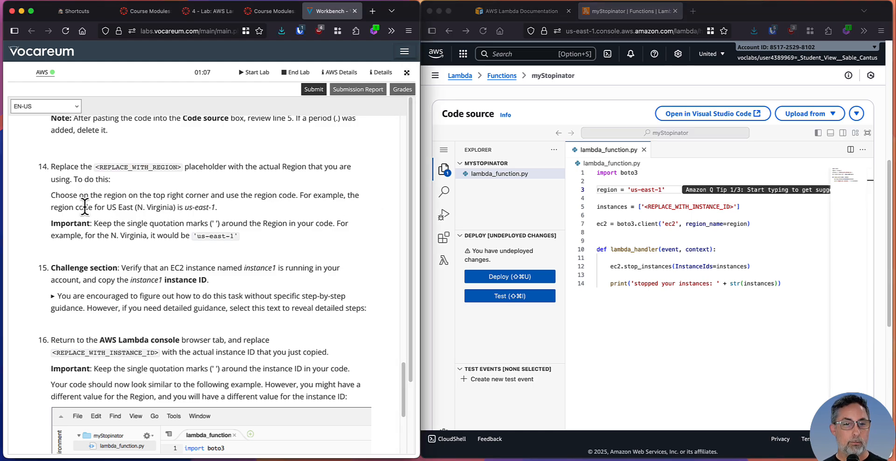
drag(84, 208, 249, 203)
click(144, 211)
scroll(142, 216, down, 2)
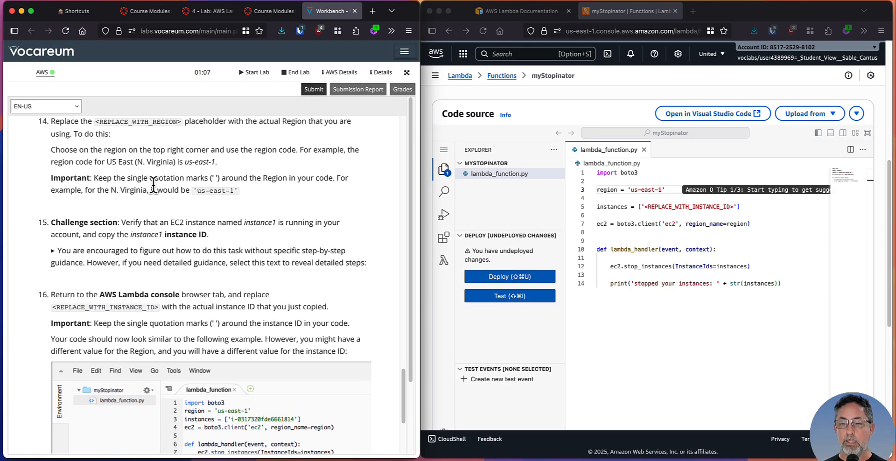
click(647, 188)
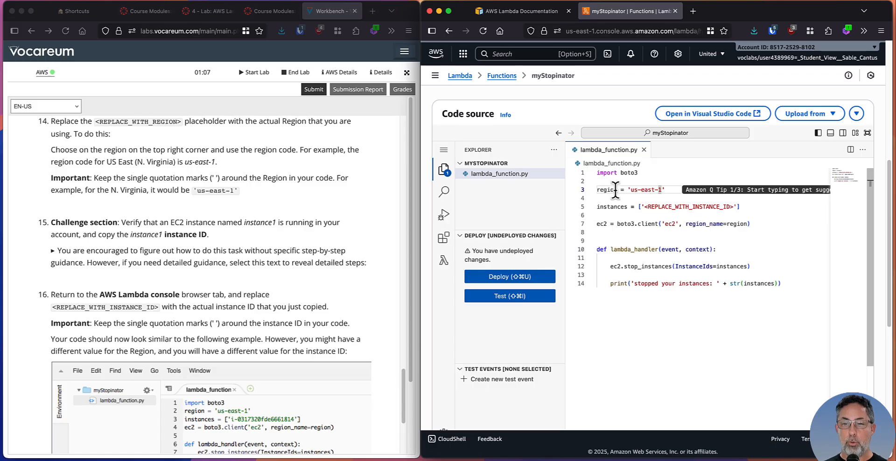
Read the step 15 challenge section about copying the instance1 instance ID, briefly expanding and collapsing its detailed guidance
click(187, 230)
scroll(187, 228, down, 2)
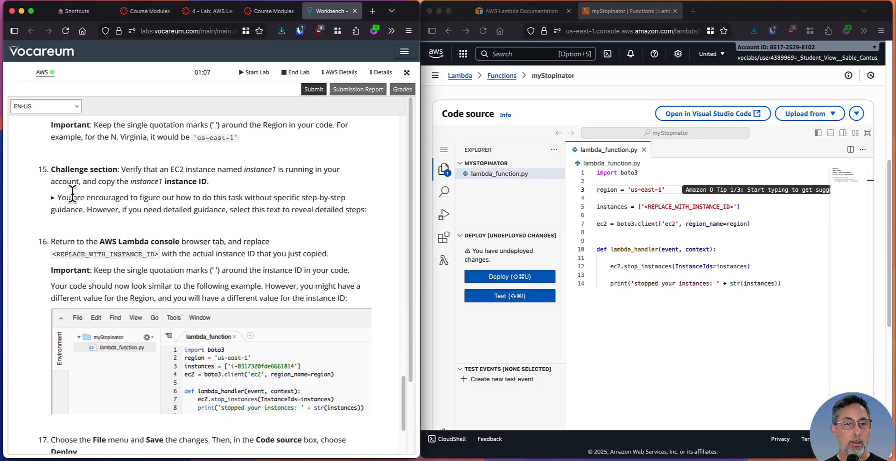
drag(118, 169, 260, 169)
click(233, 174)
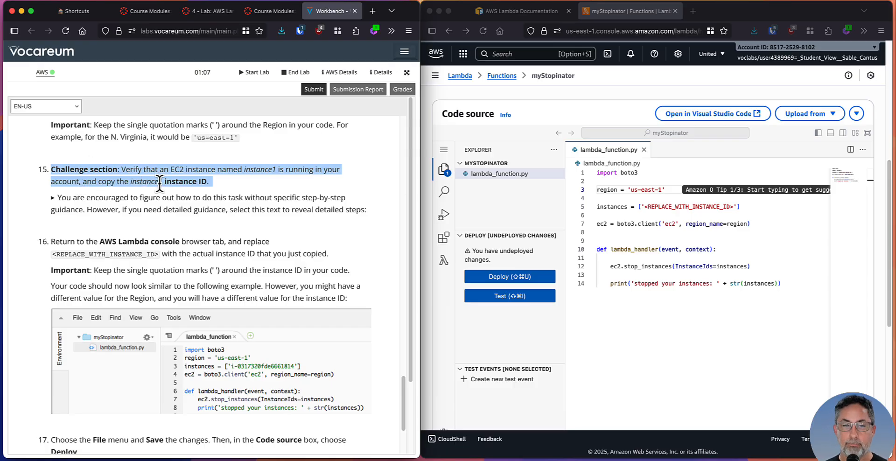
scroll(196, 200, up, 2)
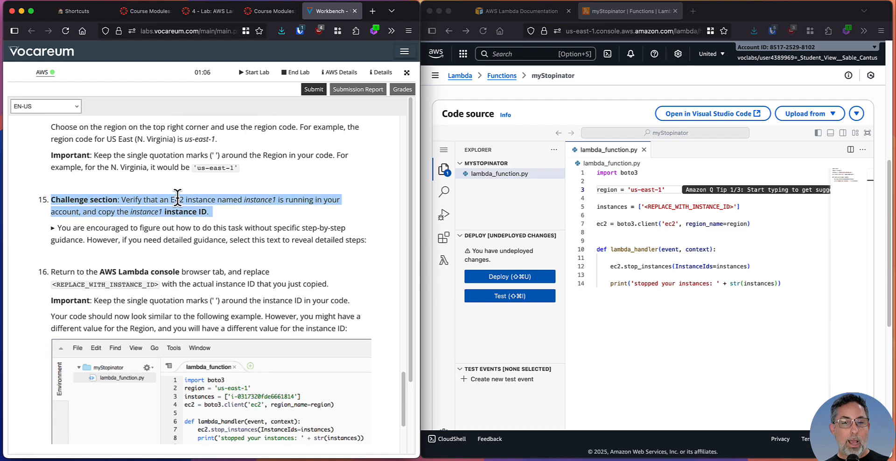
scroll(224, 208, down, 1)
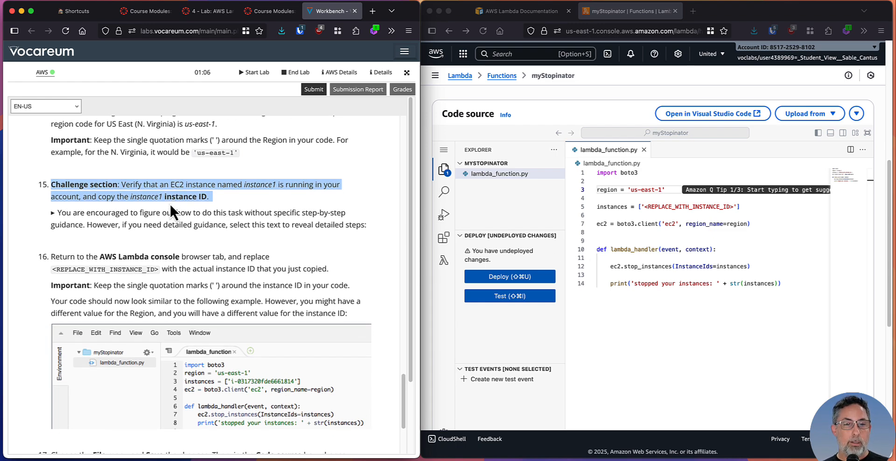
drag(55, 213, 372, 240)
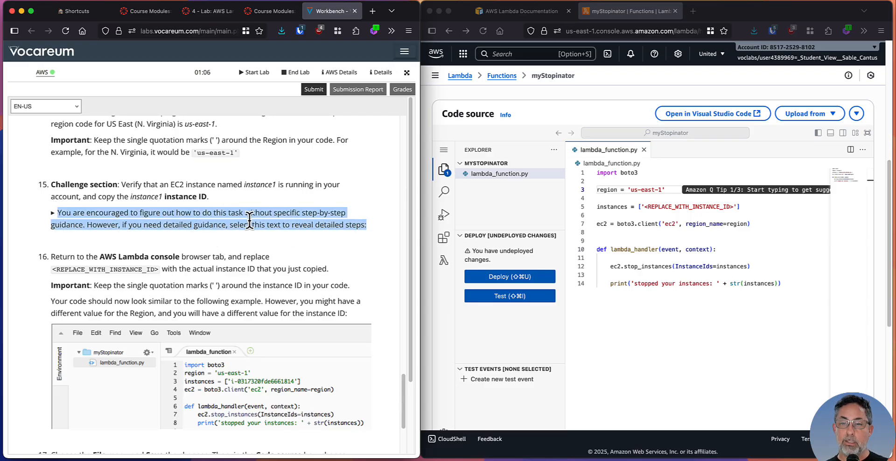
click(156, 224)
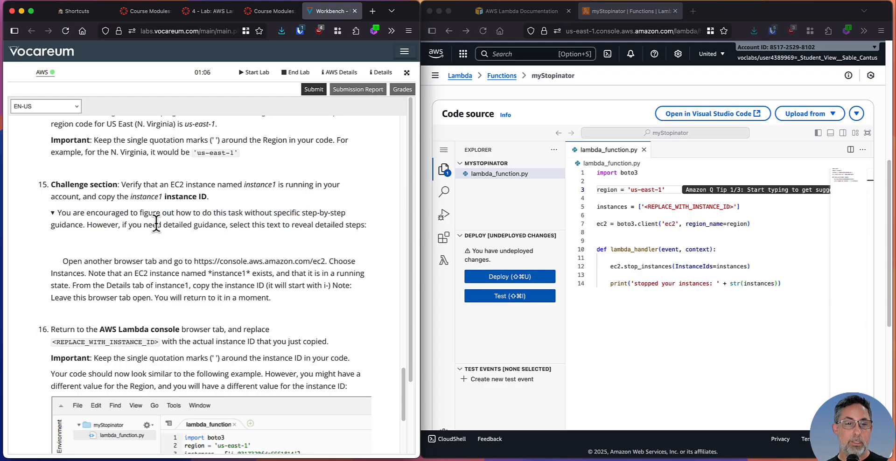
click(52, 212)
click(49, 213)
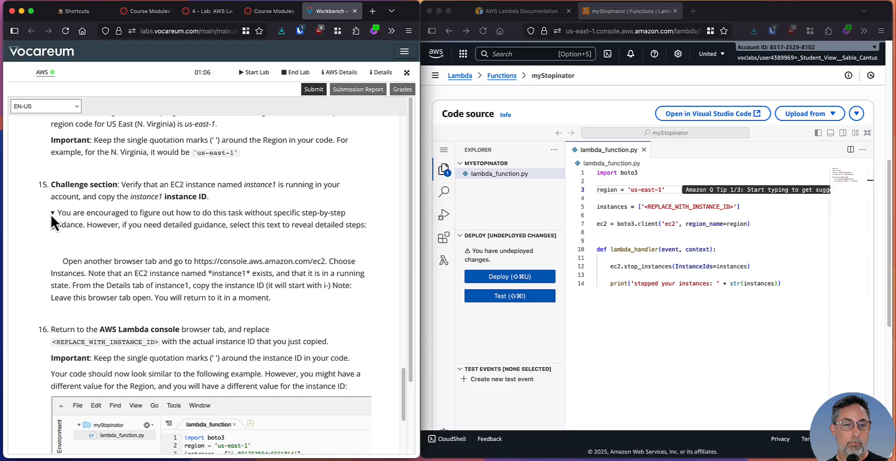
click(49, 213)
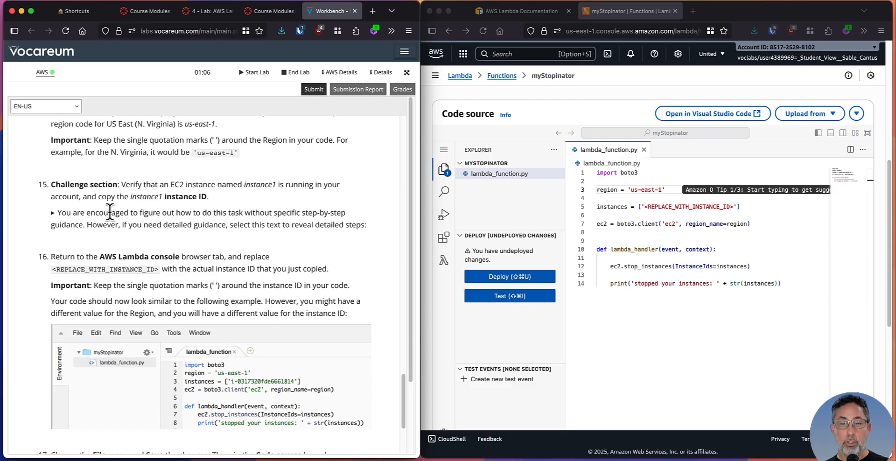
click(727, 19)
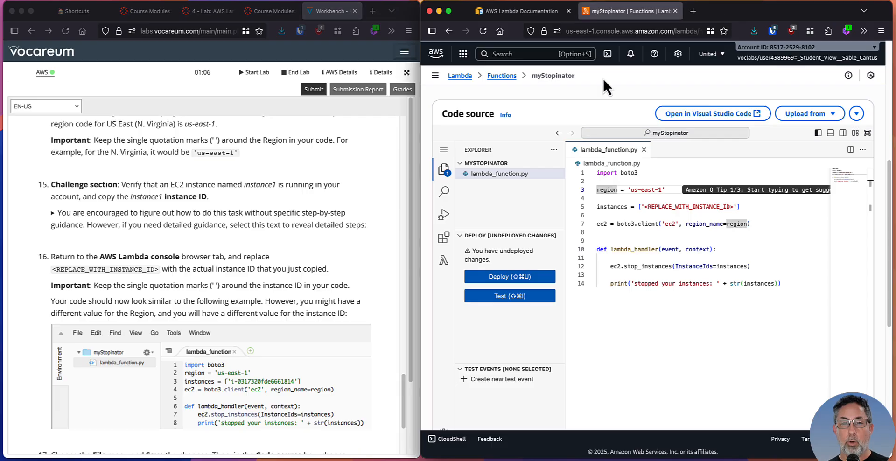
right_click(466, 53)
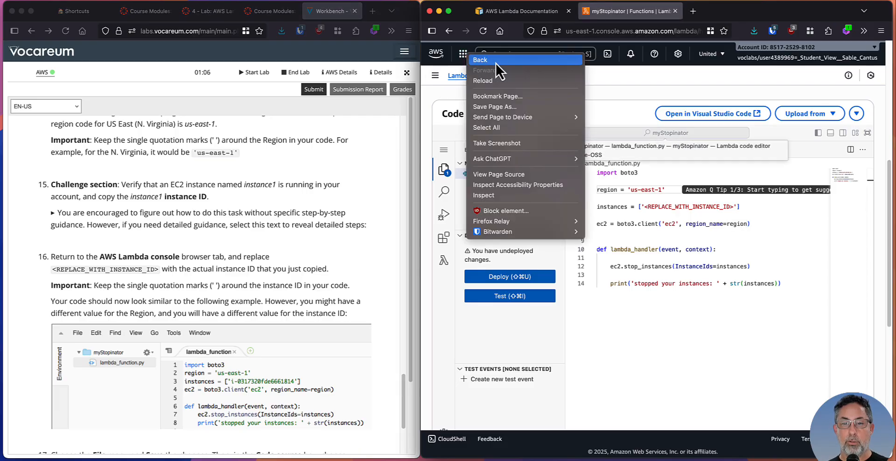
key(Escape)
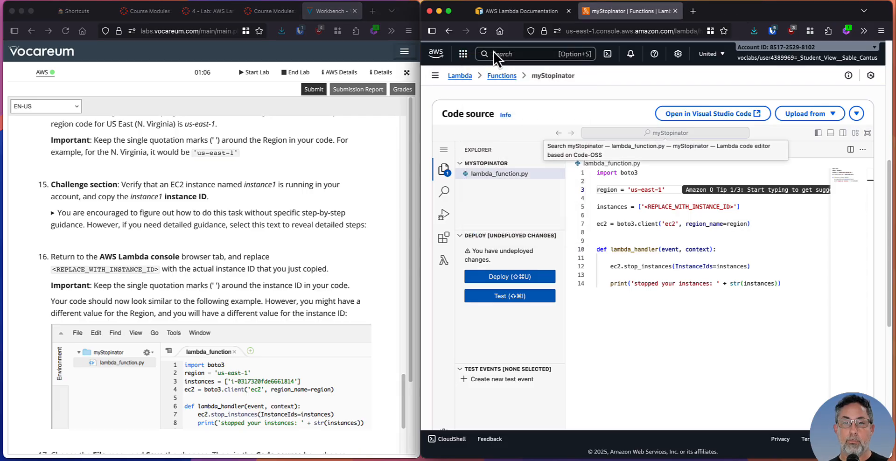
right_click(441, 78)
key(Escape)
Open a new browser tab in the window that holds the myStopinator function
click(693, 13)
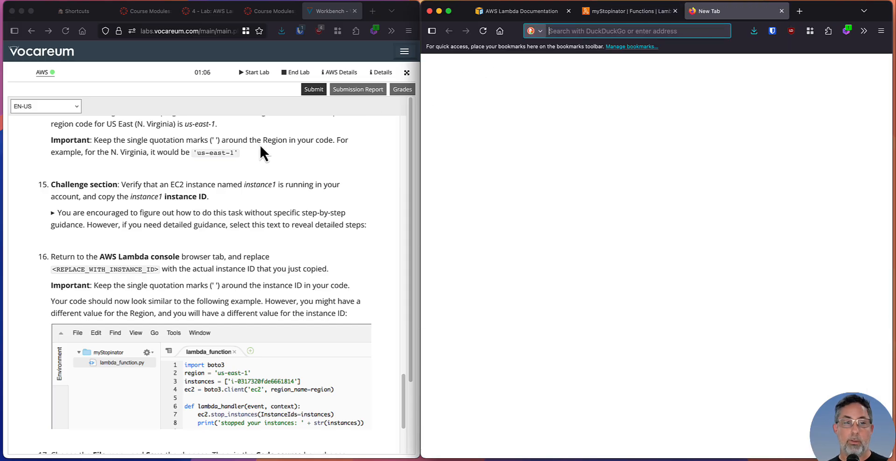
click(90, 114)
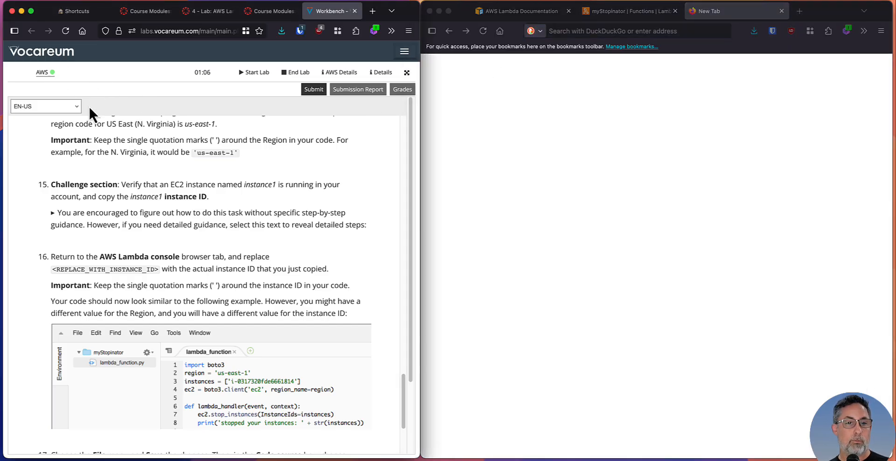
right_click(47, 73)
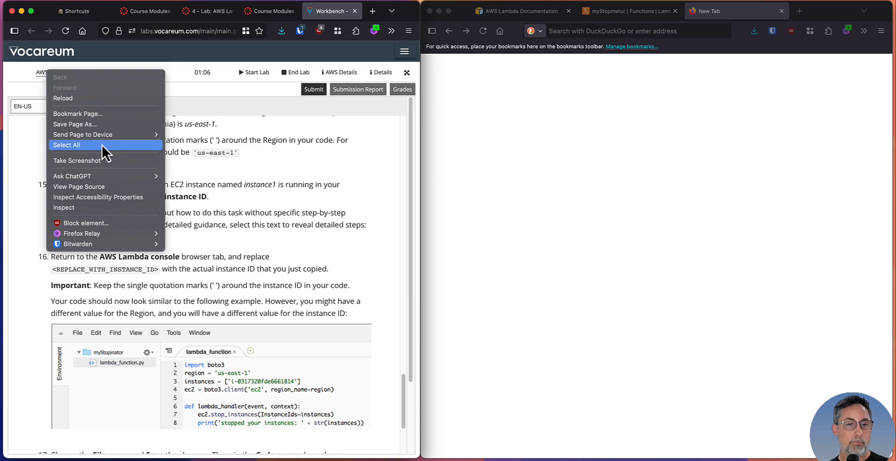
click(243, 171)
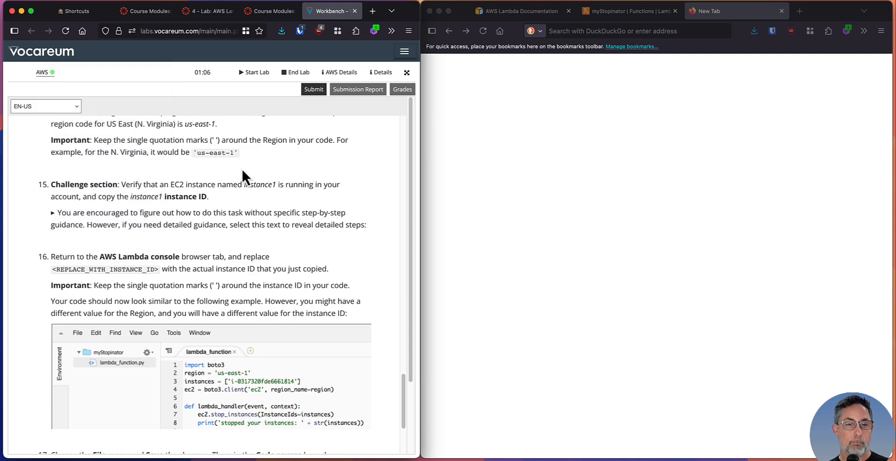
Load the AWS console at console.aws.amazon.com in the new browser tab
click(638, 29)
text(consol.)
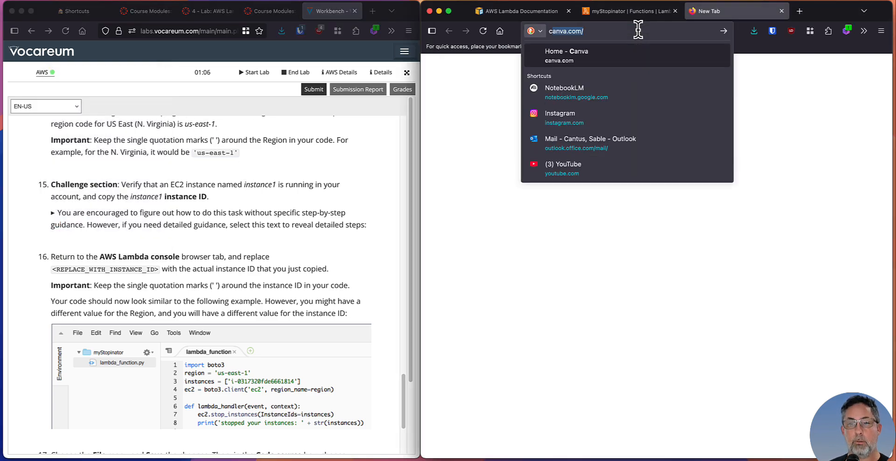
key(BackSpace)
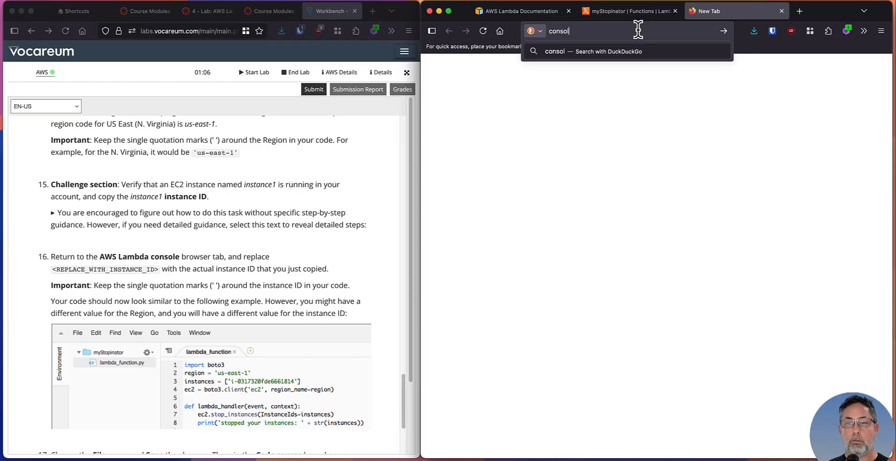
text(e.aws)
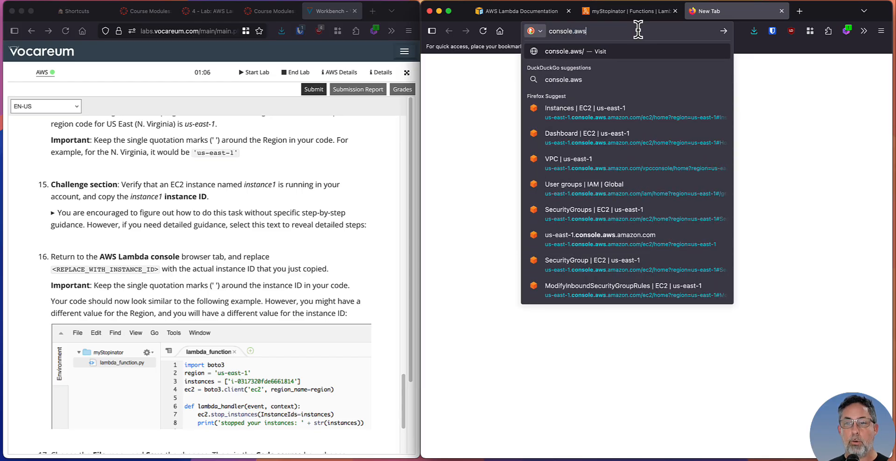
text(.amazon.com)
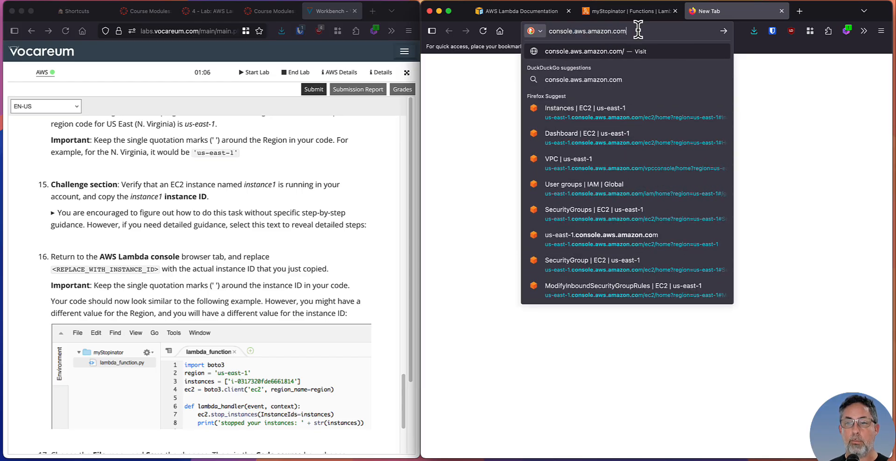
key(Return)
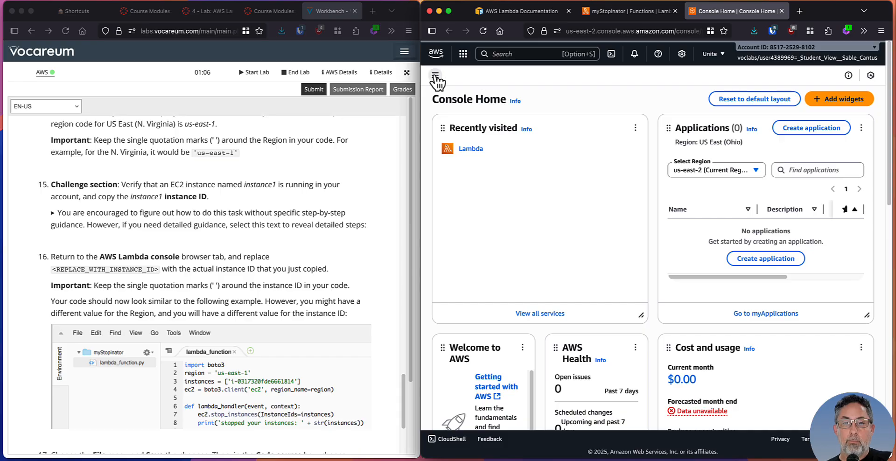
Search the AWS console for ec2 and open the EC2 service
click(503, 49)
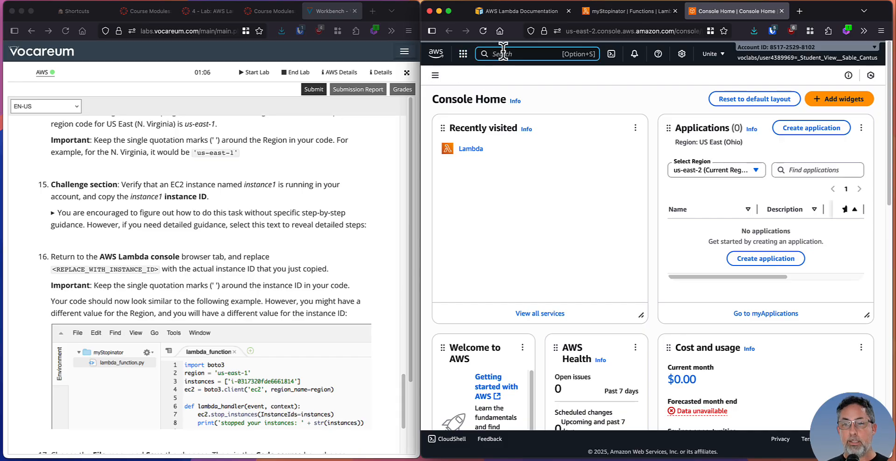
text(ec2)
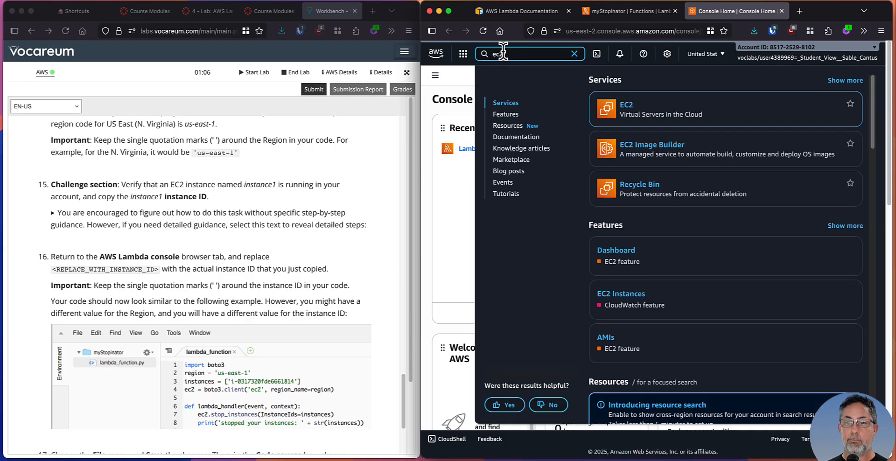
click(626, 105)
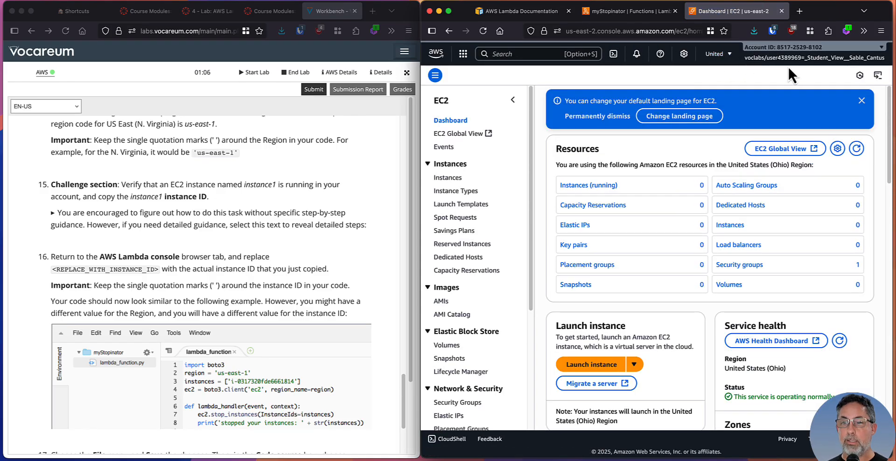
Switch the EC2 console to the N. Virginia region (us-east-1) and open its list of instances
click(726, 58)
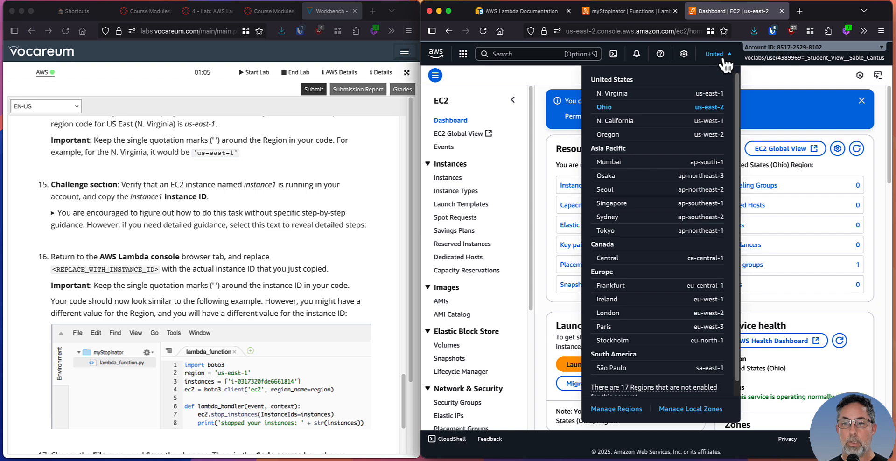
click(710, 93)
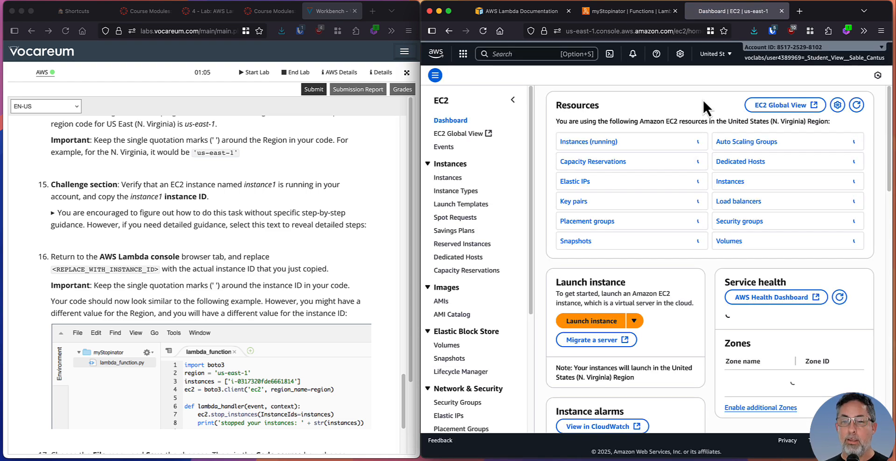
click(448, 178)
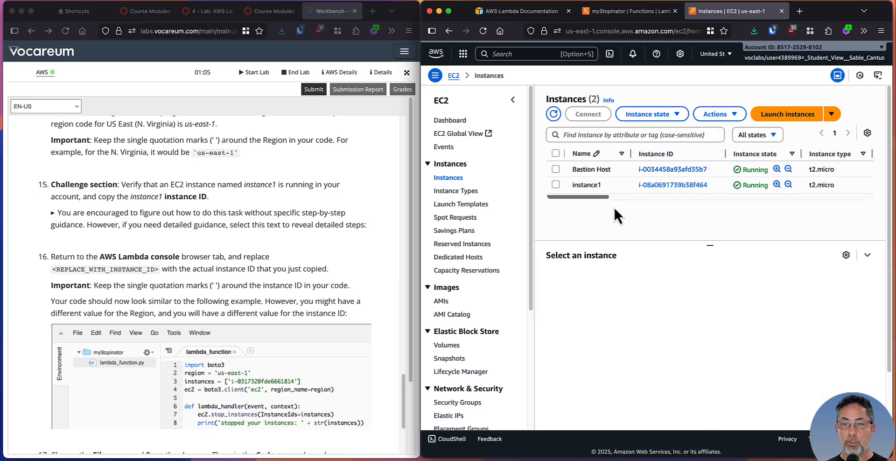
Recheck step 15 of the lab instructions, then select instance1 in the EC2 list and copy its instance ID
click(85, 194)
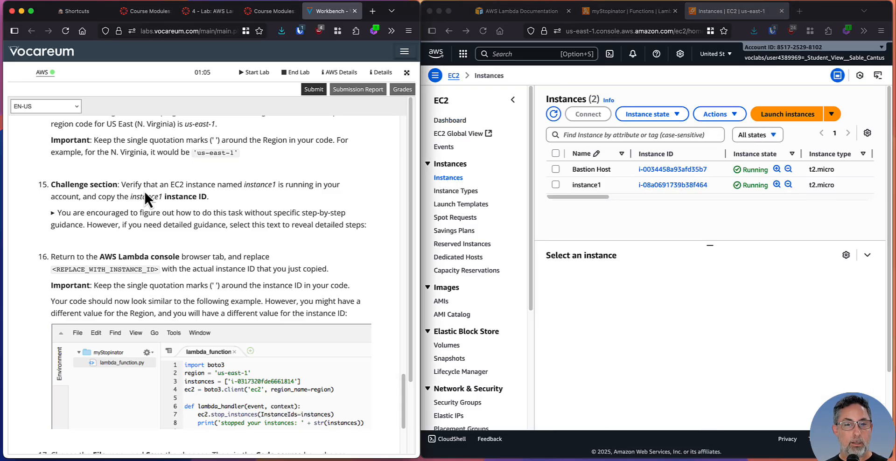
drag(146, 184, 274, 185)
click(268, 194)
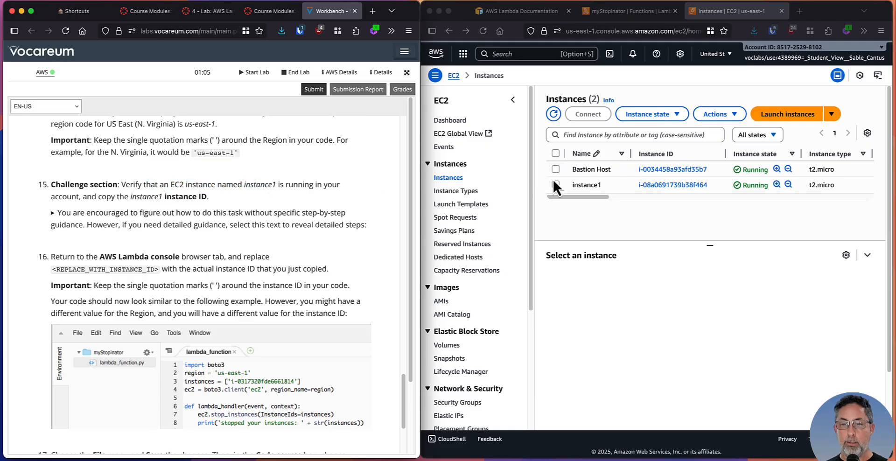
click(555, 185)
click(555, 185)
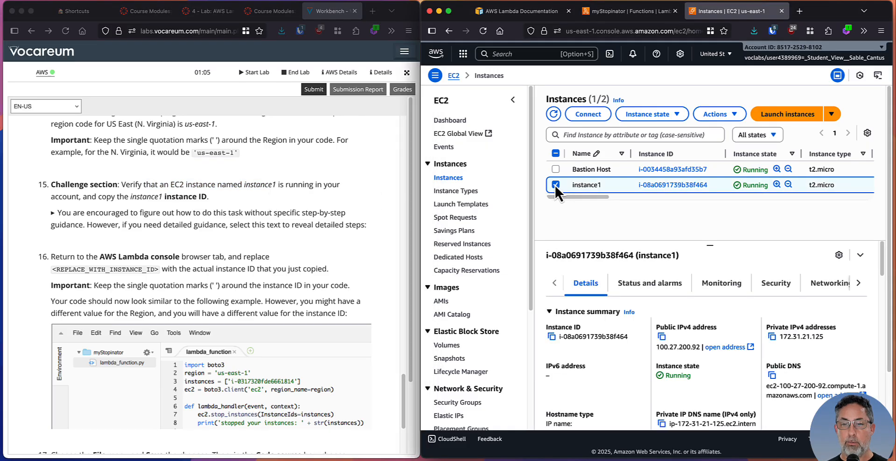
drag(634, 255, 539, 256)
key(super+c)
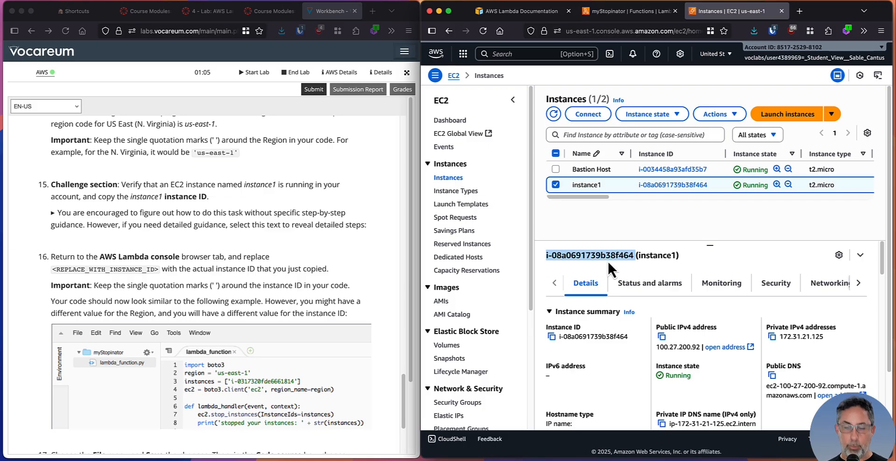
Replace <REPLACE_WITH_INSTANCE_ID> in myStopinator's code with i-08a0691739b38f464, keeping the single quotation marks and removing the trailing space
click(628, 11)
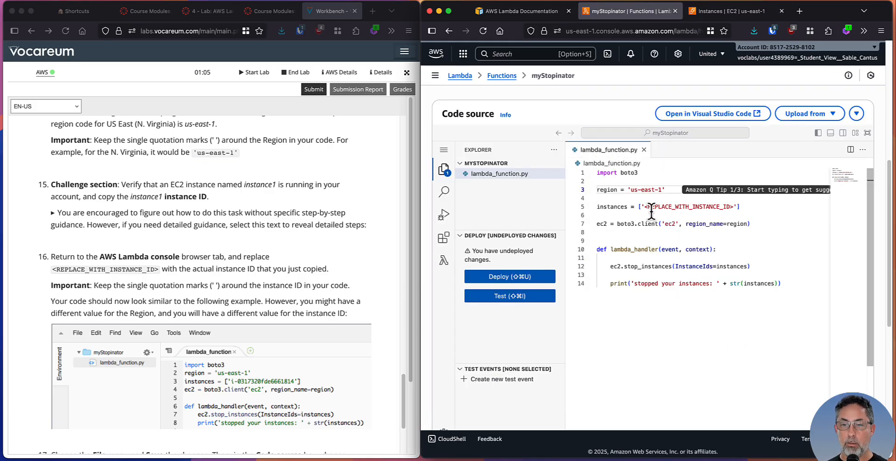
drag(644, 206, 735, 207)
key(super+v)
key(Left)
key(Left)
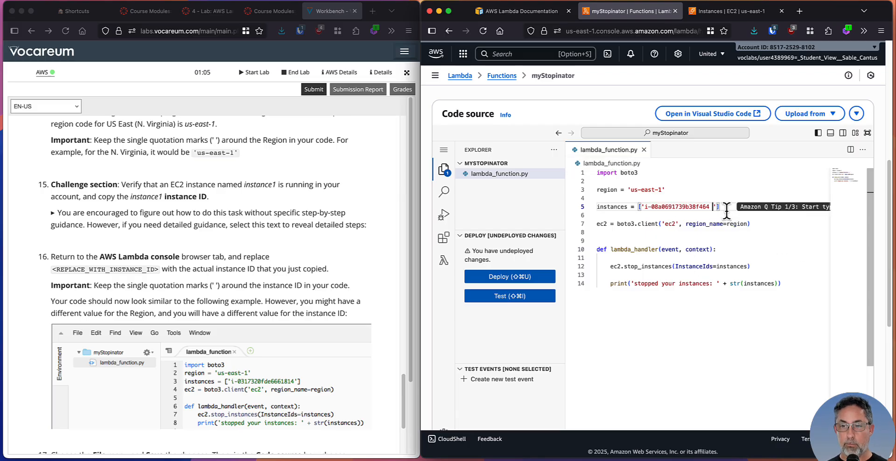
key(BackSpace)
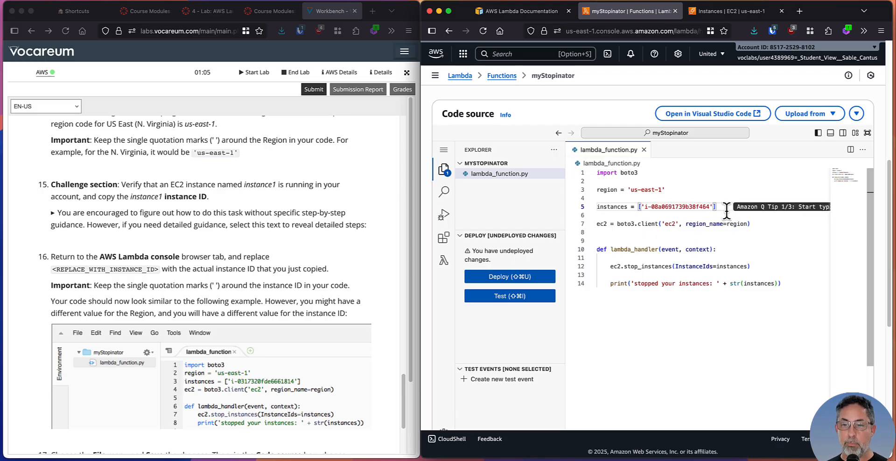
Read steps 16 to 18 of the lab instructions on checking the code, saving, deploying and monitoring the function
click(241, 219)
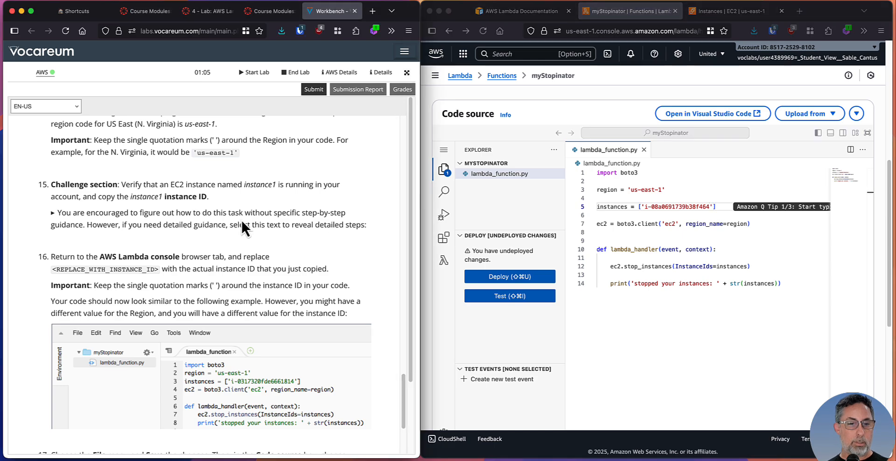
scroll(242, 220, down, 2)
scroll(242, 220, down, 5)
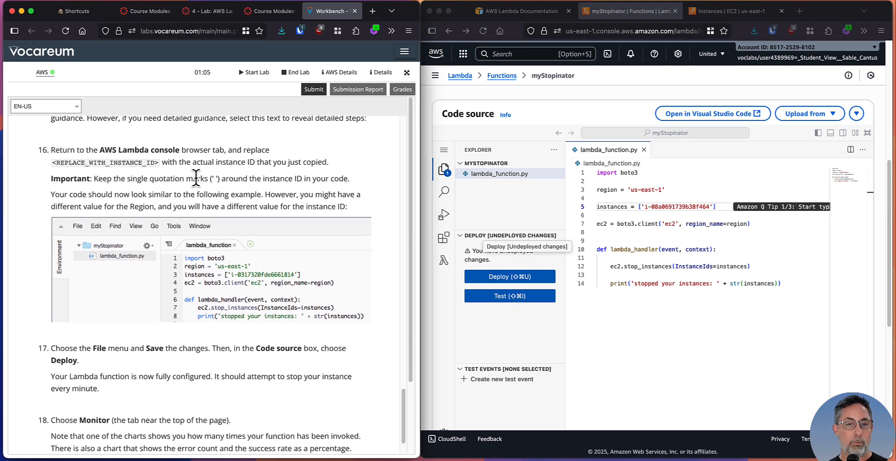
scroll(196, 177, down, 1)
scroll(196, 178, down, 1)
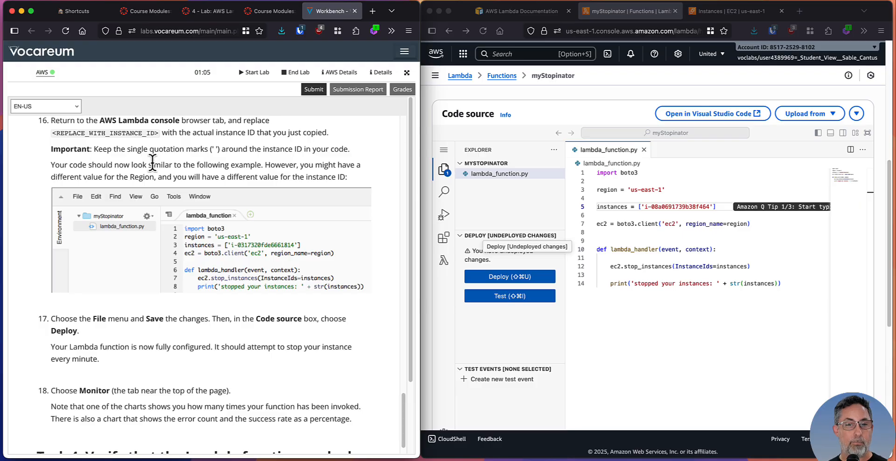
scroll(168, 192, down, 2)
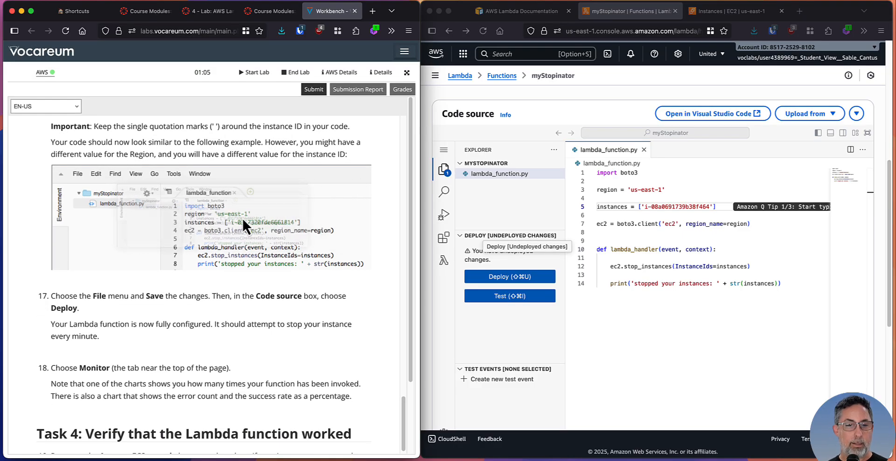
scroll(281, 273, down, 5)
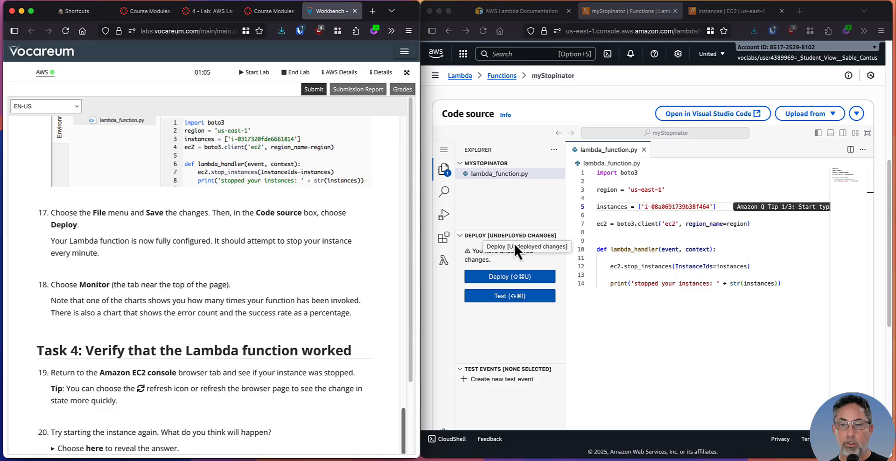
Look through the Lambda code editor's file options for a way to save the changes to lambda_function.py
click(648, 340)
scroll(669, 294, up, 1)
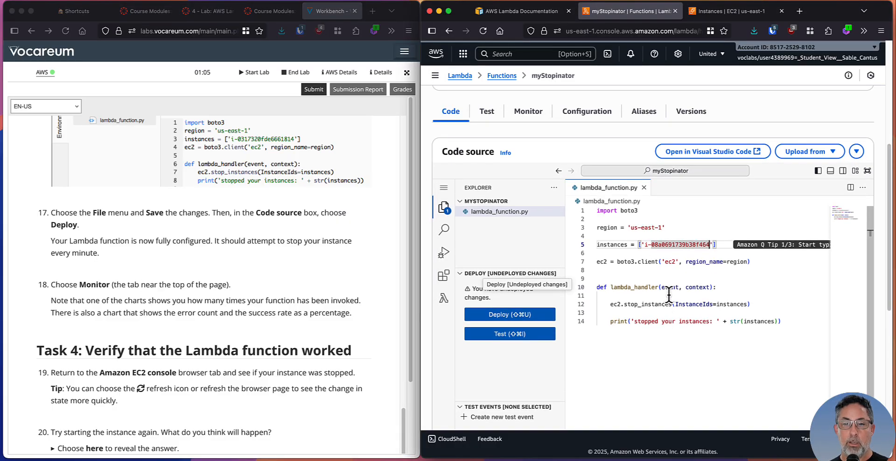
scroll(669, 294, up, 1)
scroll(672, 280, down, 2)
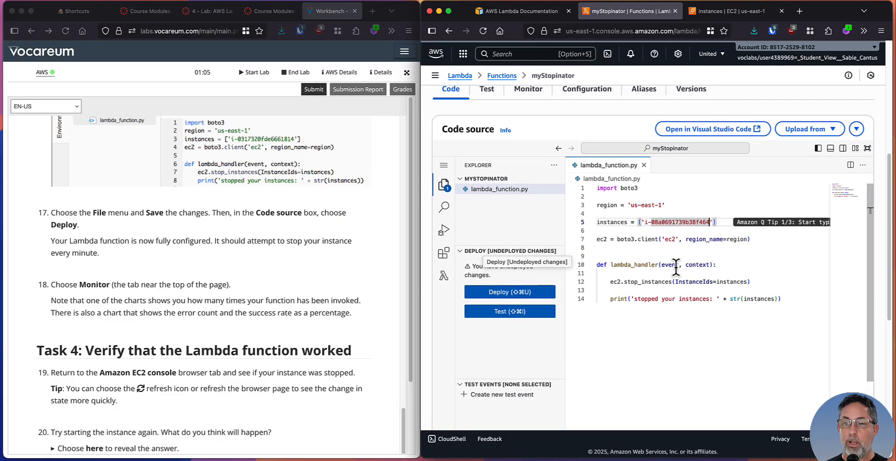
scroll(676, 269, up, 1)
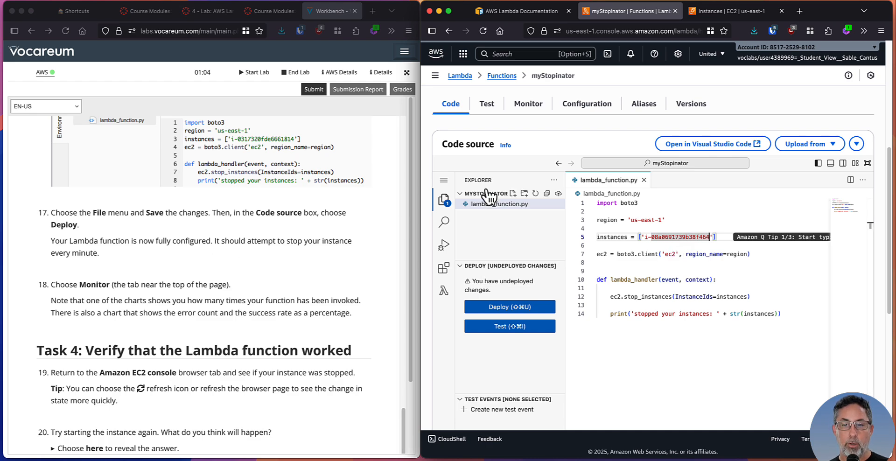
click(444, 180)
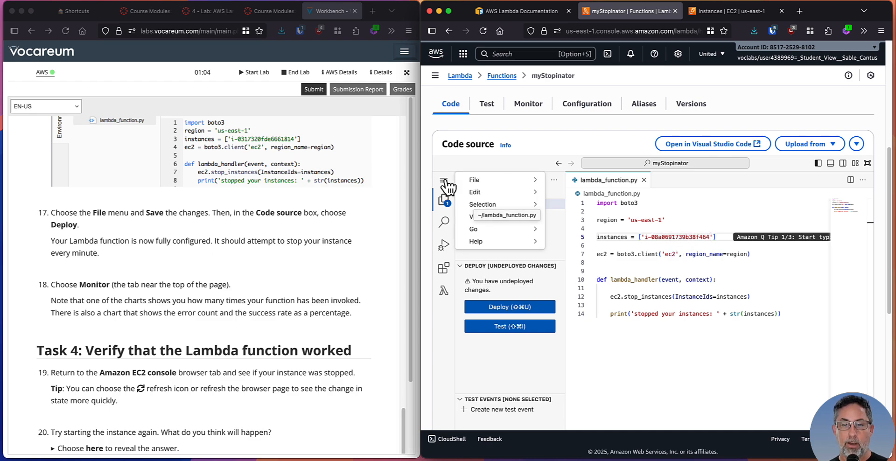
mouse_move(500, 181)
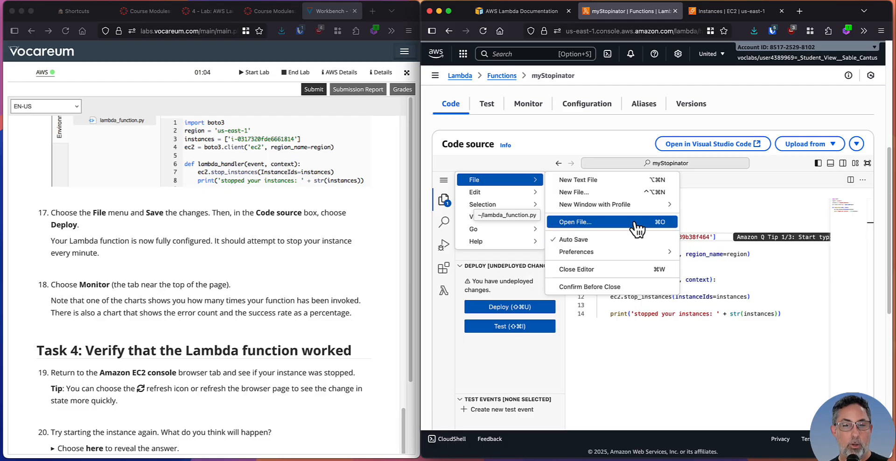
Close the editor's file options without choosing anything and deploy the updated lambda_function.py code of myStopinator
click(605, 379)
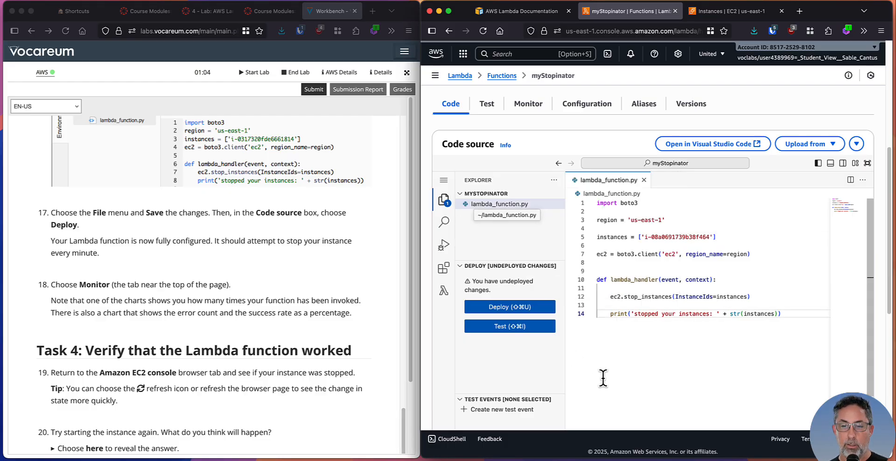
click(500, 382)
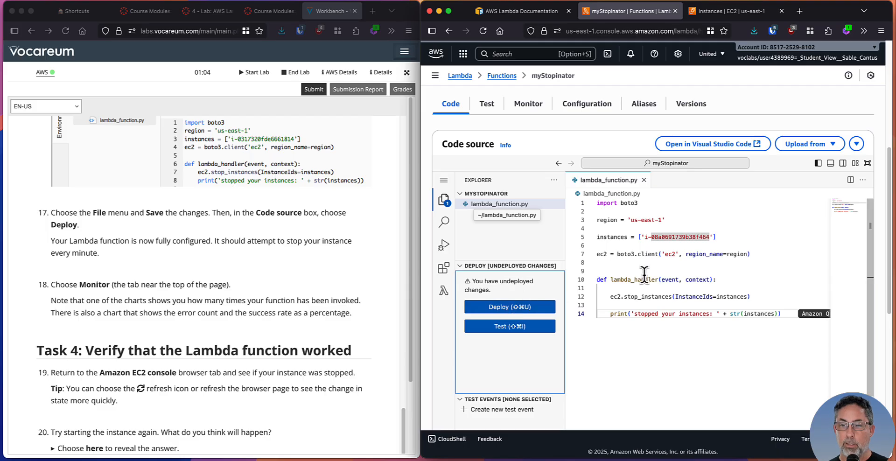
click(499, 310)
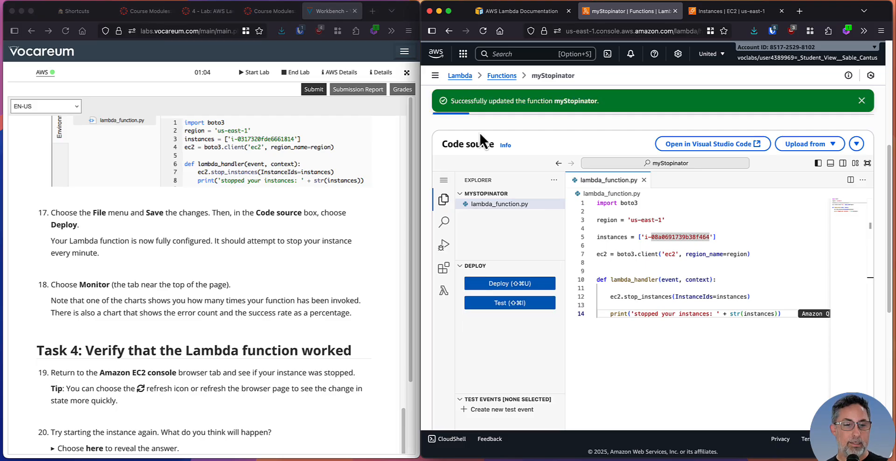
Read steps 17 and 18 of the lab instructions on deploying and monitoring, and look over myStopinator's function overview
scroll(192, 240, down, 2)
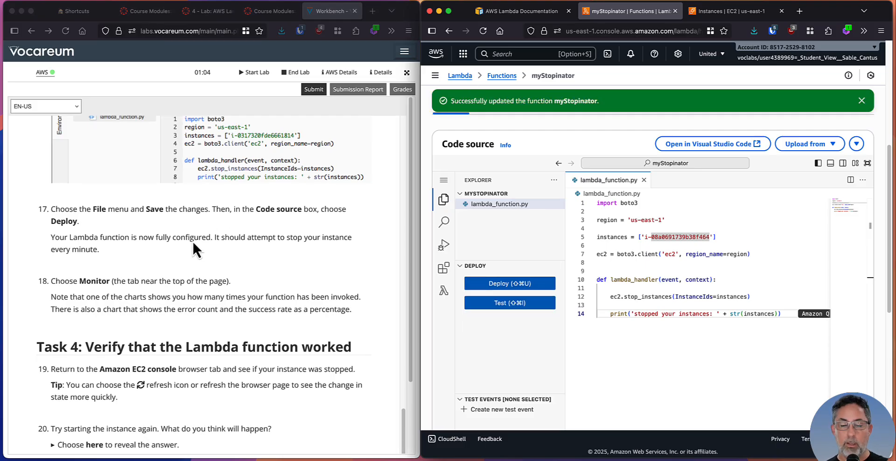
click(58, 246)
drag(59, 245, 232, 250)
click(246, 264)
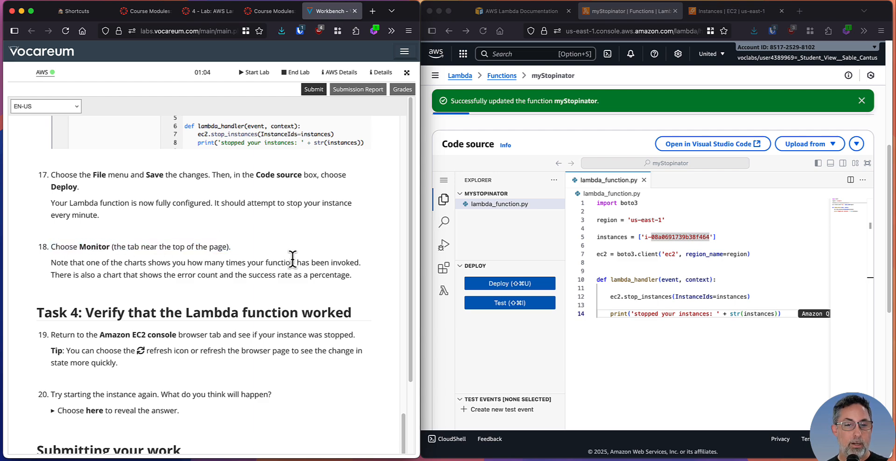
scroll(550, 234, up, 5)
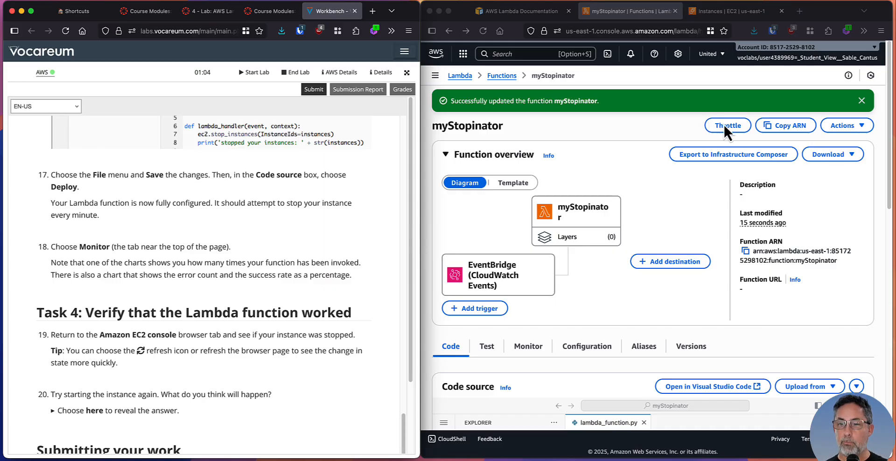
click(696, 195)
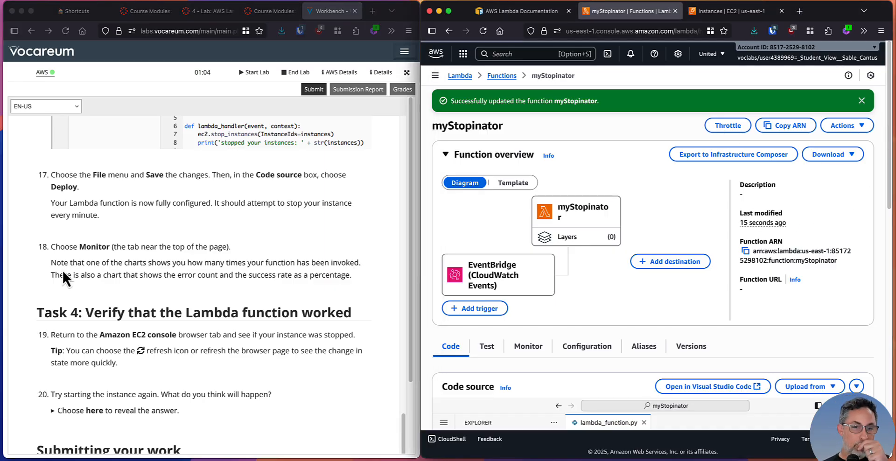
click(101, 264)
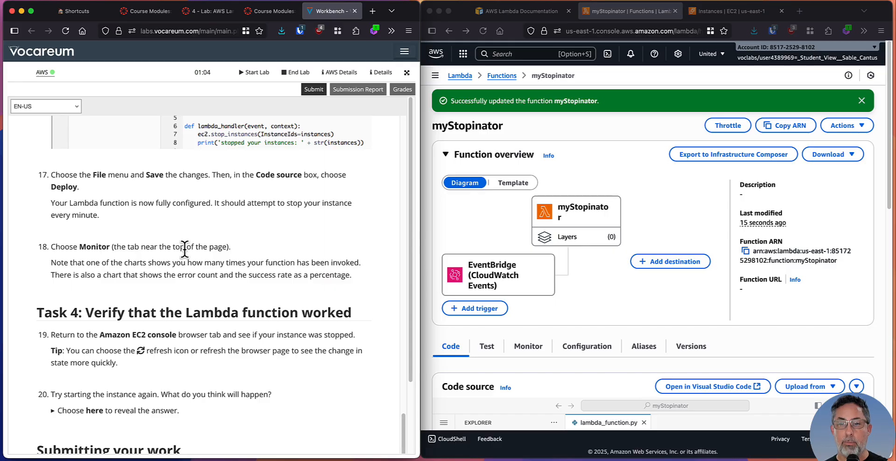
Open myStopinator's monitoring view and bring the CloudWatch metrics charts into view
scroll(580, 292, down, 5)
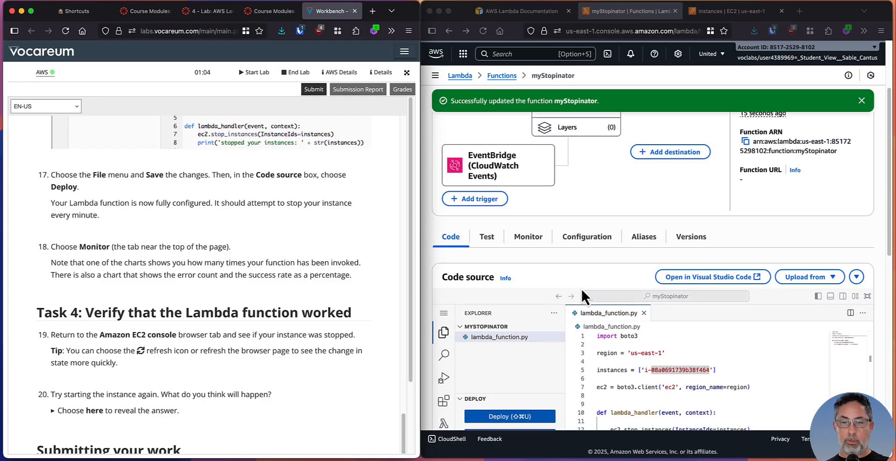
scroll(580, 287, down, 4)
click(528, 140)
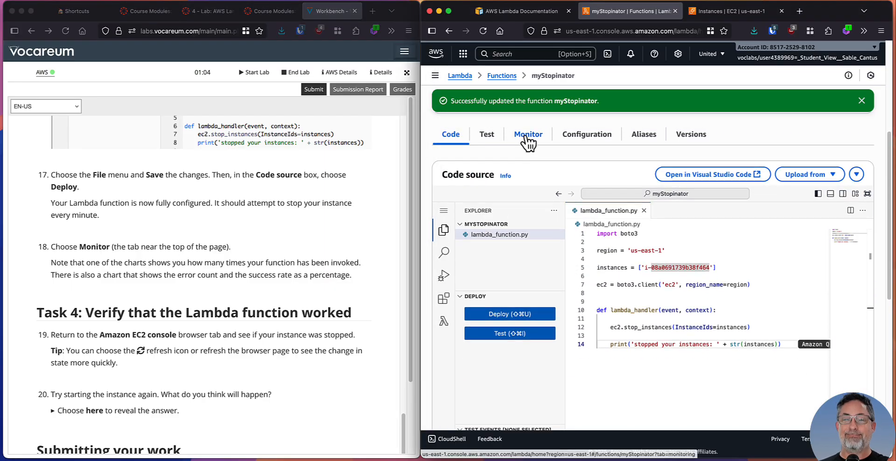
click(528, 140)
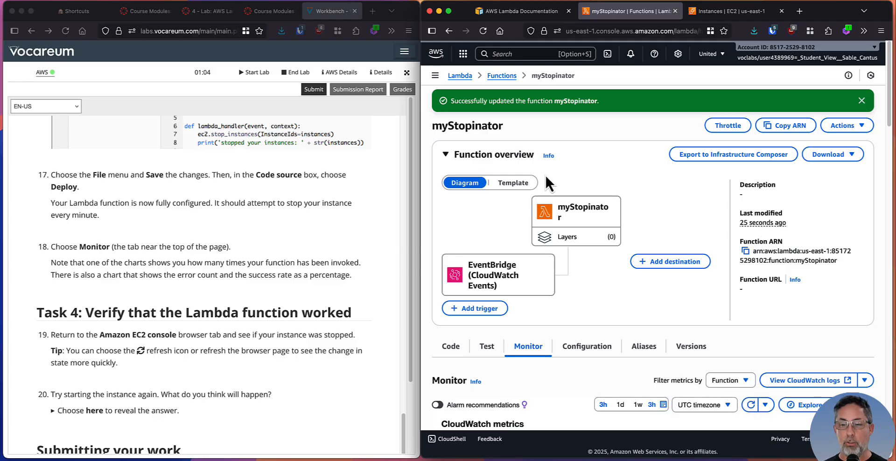
scroll(517, 330, down, 3)
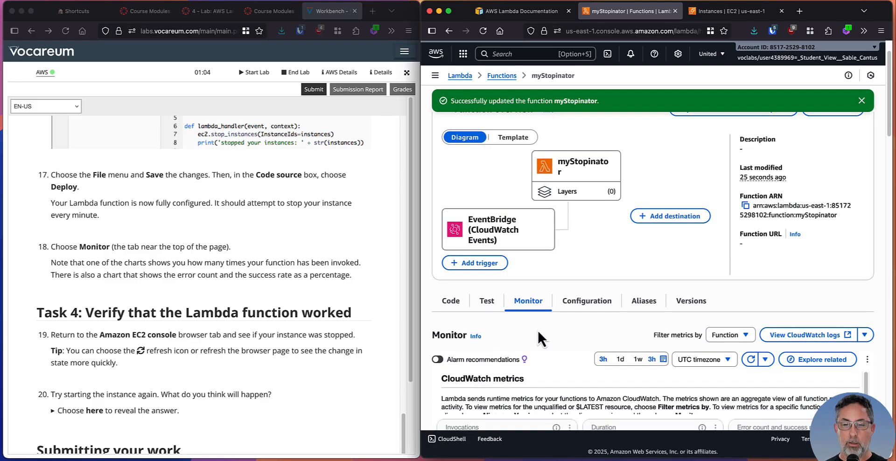
scroll(813, 226, down, 2)
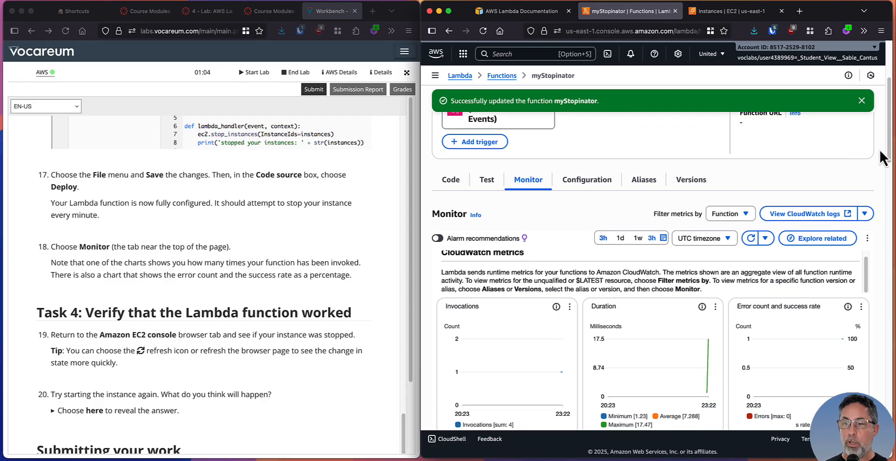
scroll(890, 154, down, 3)
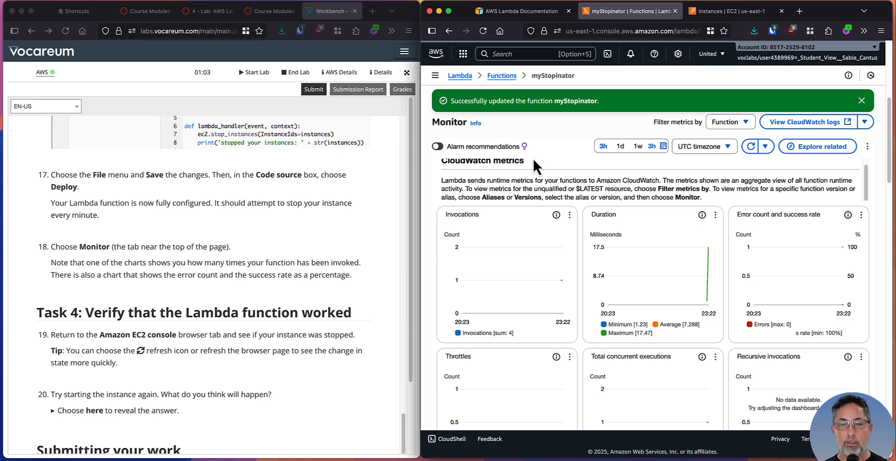
Read step 18's note on the charts and examine myStopinator's CloudWatch metrics, including invocations, error count and success rate
click(97, 238)
scroll(100, 252, down, 2)
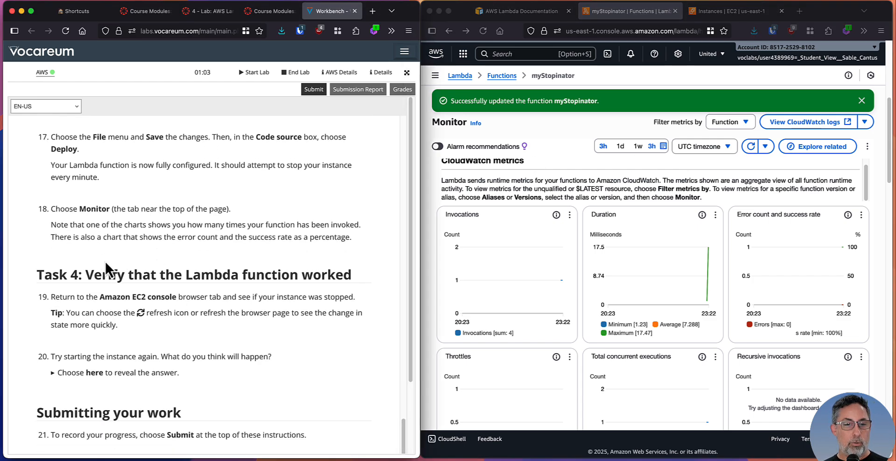
drag(65, 227, 351, 225)
click(297, 245)
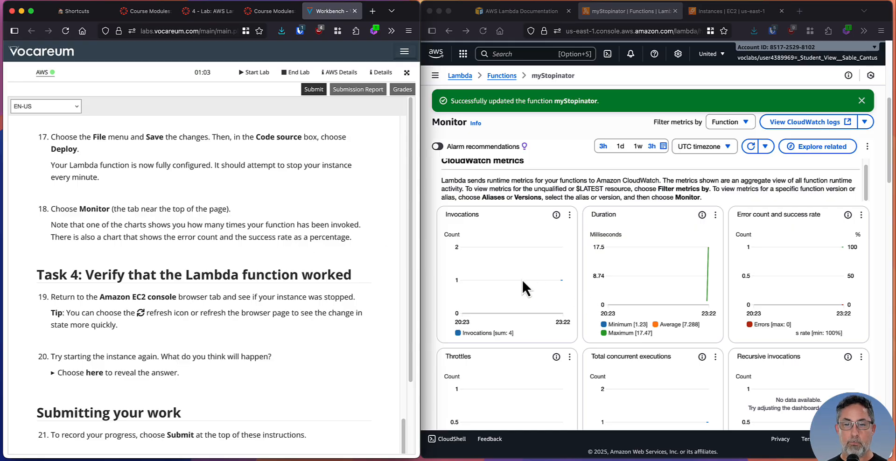
scroll(587, 313, down, 5)
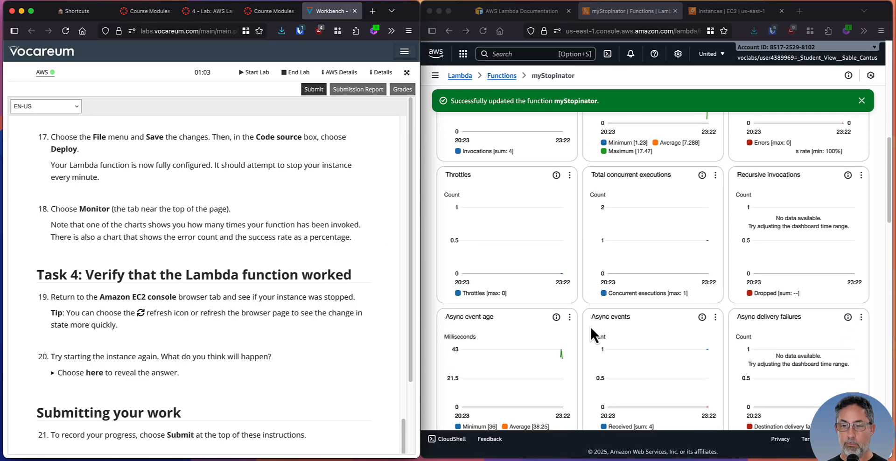
scroll(590, 325, down, 3)
scroll(607, 328, down, 3)
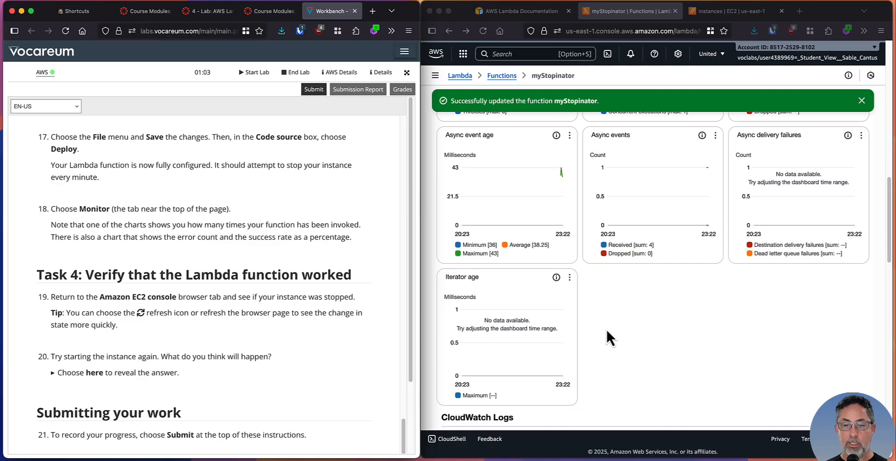
scroll(589, 318, up, 5)
scroll(670, 295, up, 5)
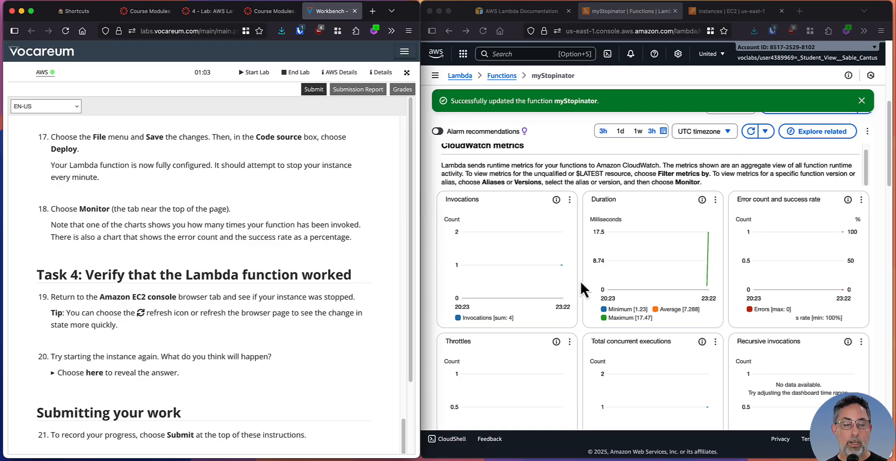
scroll(578, 207, up, 1)
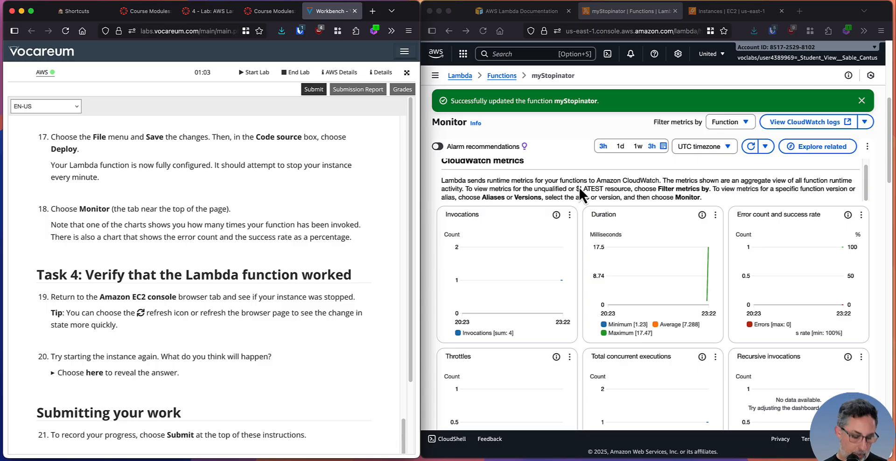
Capture a screenshot of the browser window showing myStopinator's CloudWatch metrics charts and hide the capture editor
key(ctrl+shift+c)
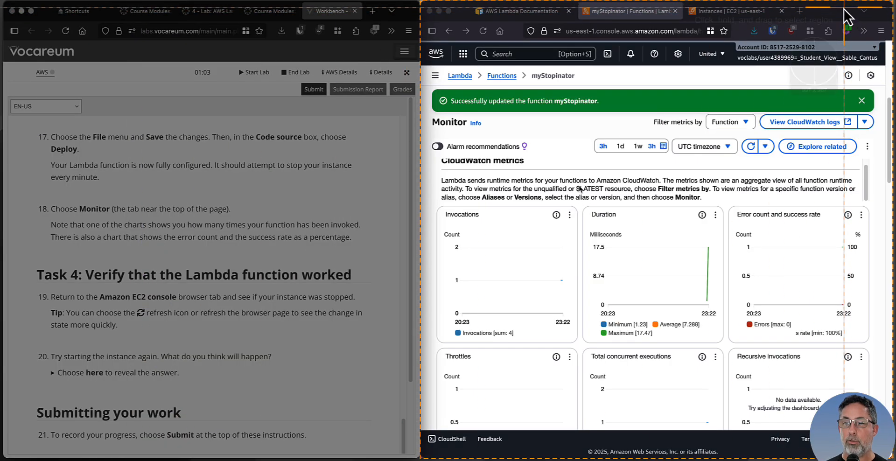
click(847, 15)
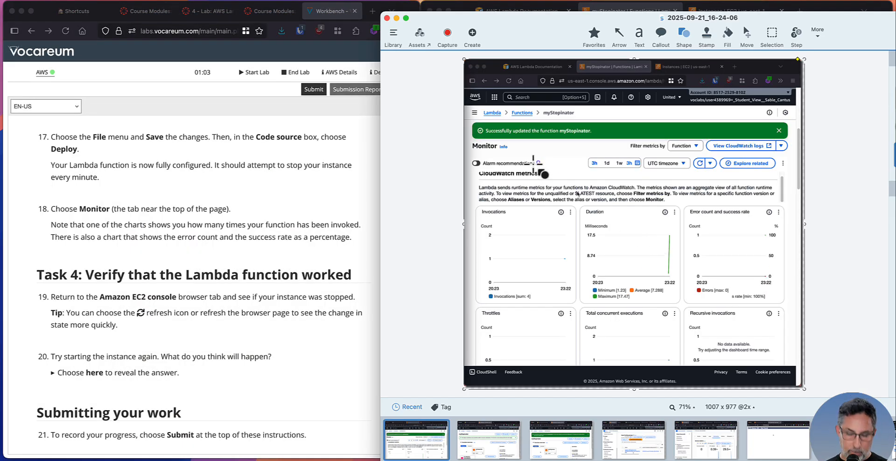
key(super+h)
Read Task 4 of the lab instructions and check the state of instance1 in the EC2 instances list
scroll(187, 242, down, 5)
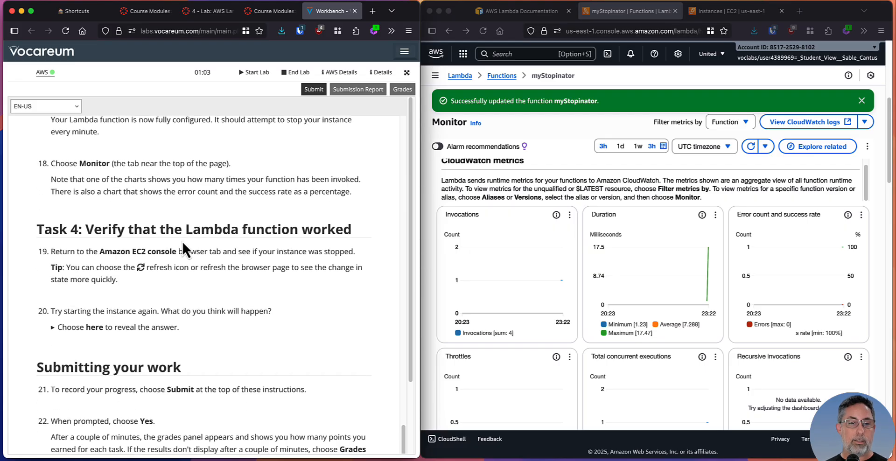
scroll(194, 243, down, 1)
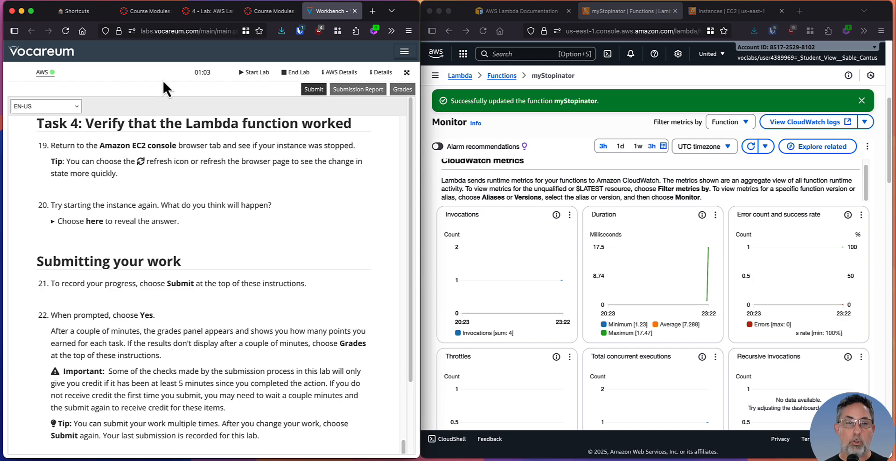
click(711, 10)
click(554, 114)
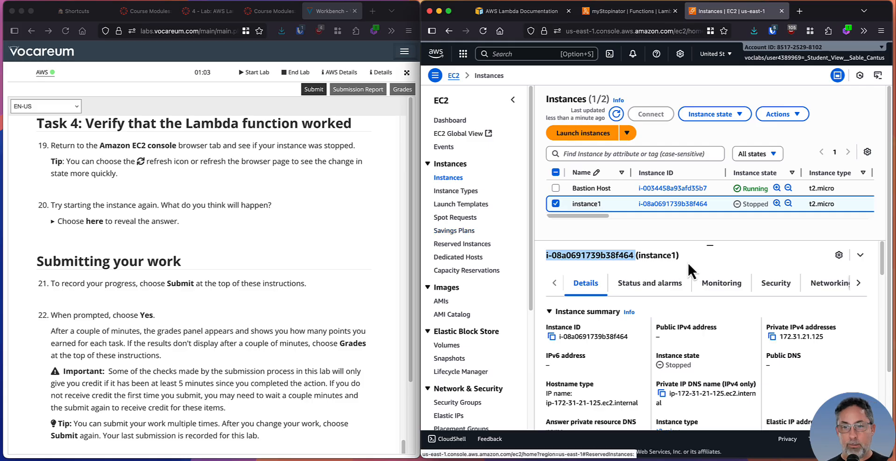
key(super+Tab)
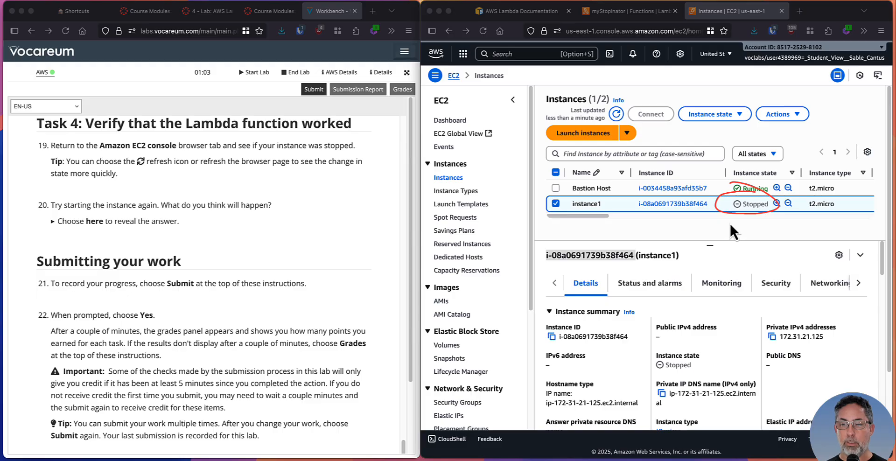
key(Escape)
Read steps 19 and 20 of the lab instructions on refreshing the list and starting the instance again
click(171, 256)
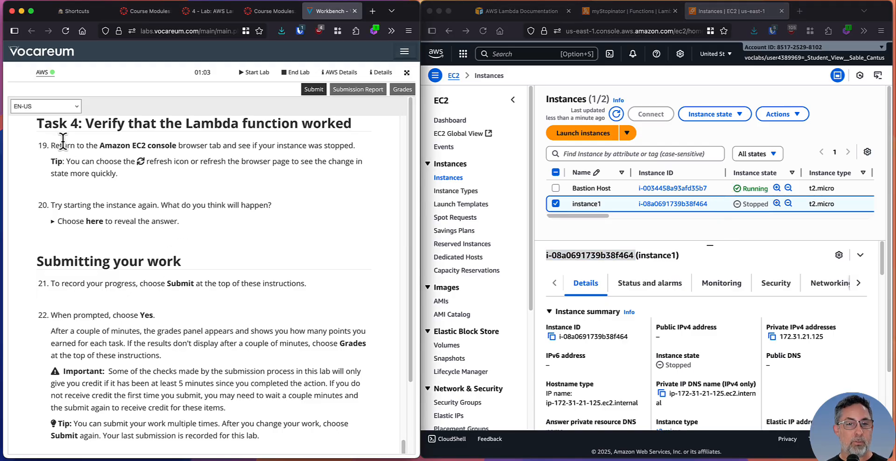
drag(70, 163, 190, 163)
click(122, 203)
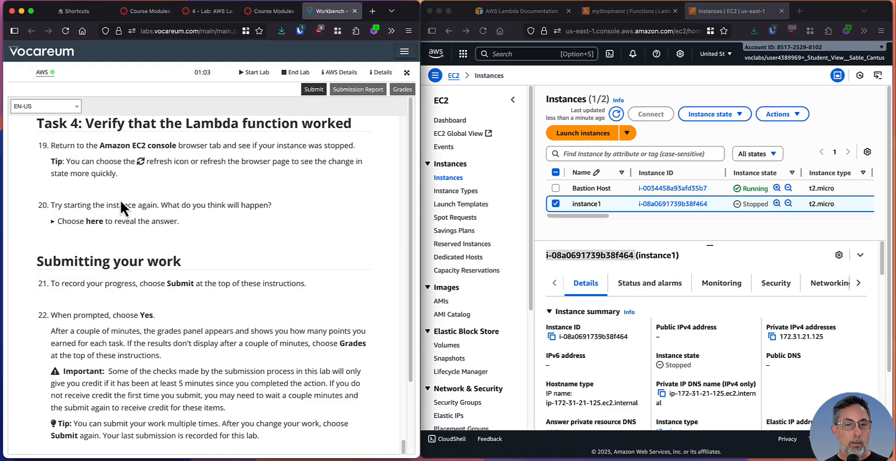
drag(91, 204, 245, 206)
click(252, 208)
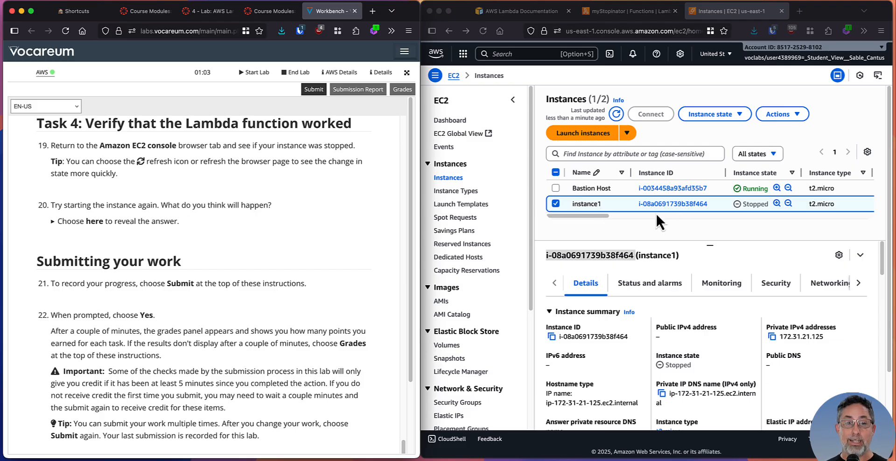
Start instance1, dismiss the notification and enlarge the instances list by shrinking the details pane
click(680, 209)
drag(665, 112, 688, 92)
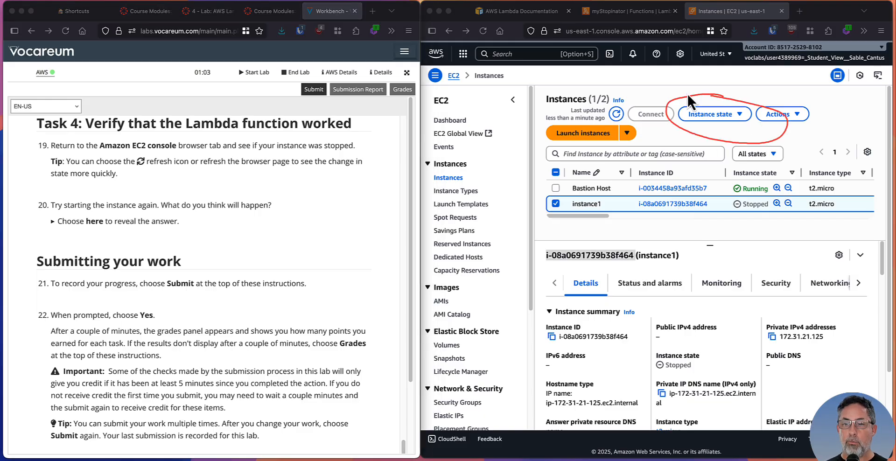
click(724, 114)
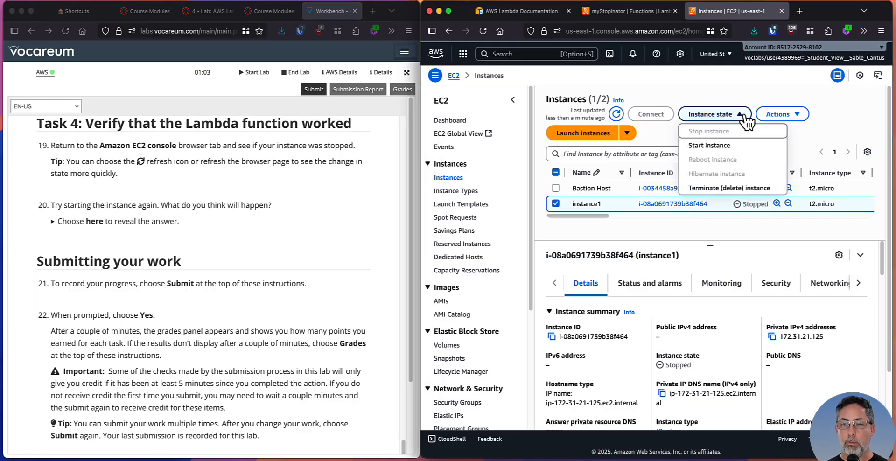
click(724, 148)
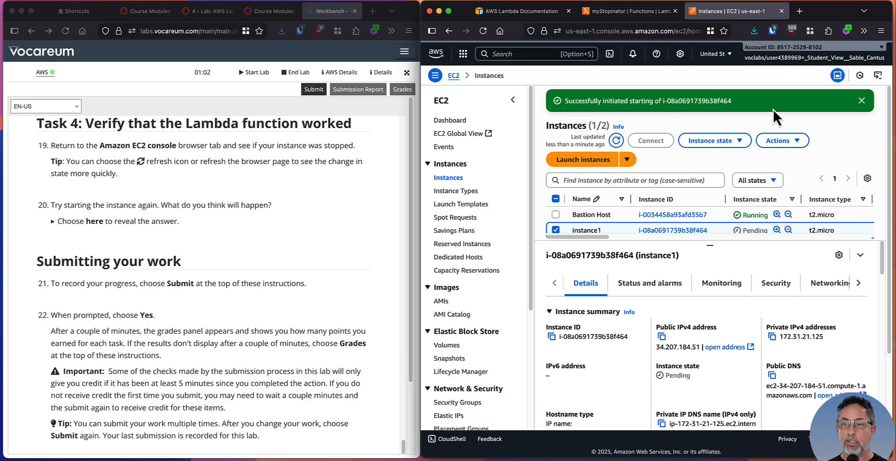
click(861, 100)
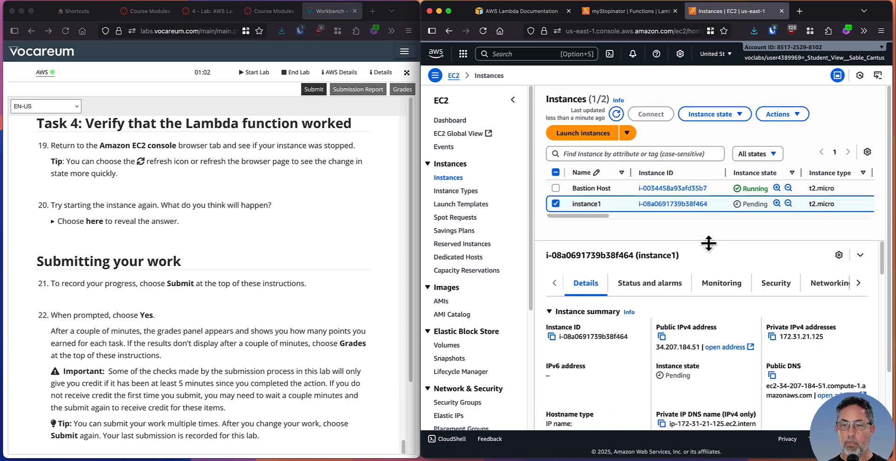
drag(708, 243, 714, 359)
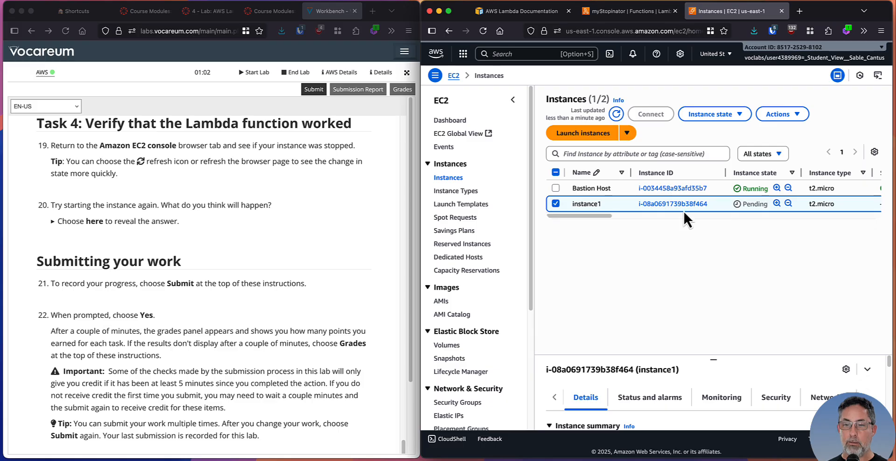
drag(585, 213, 578, 191)
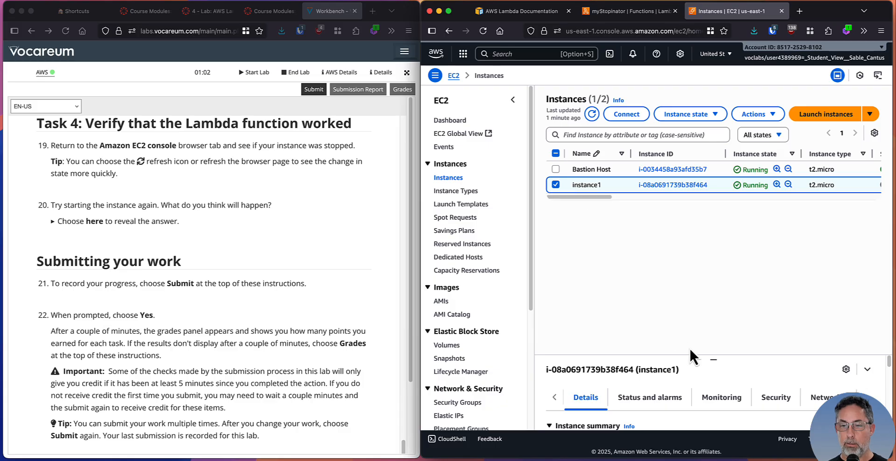
Open instance1's summary page, review its state and network details, and return to the EC2 instances list
click(669, 186)
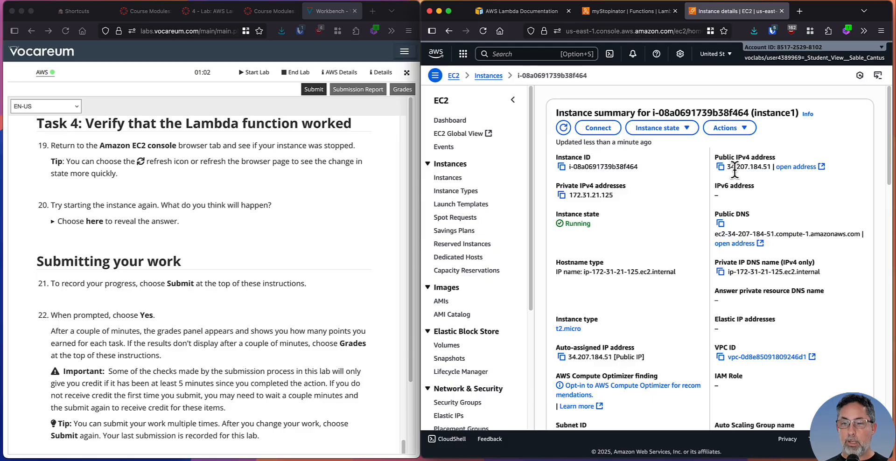
scroll(696, 197, down, 2)
scroll(694, 204, down, 6)
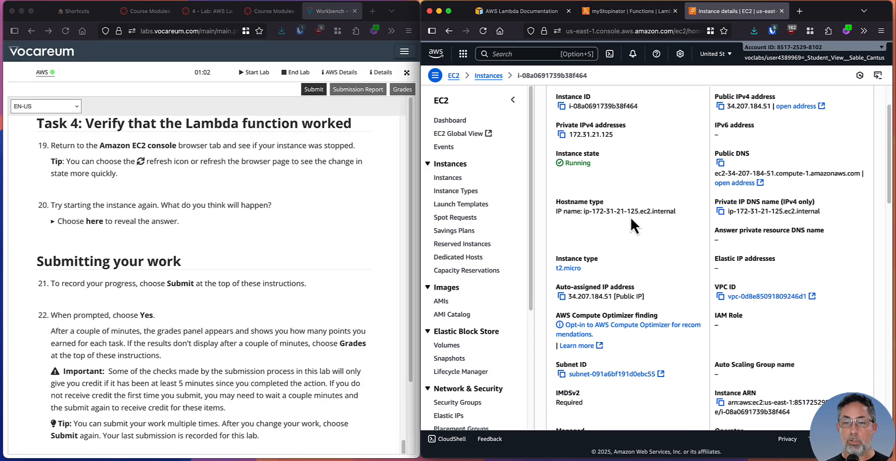
scroll(678, 256, up, 8)
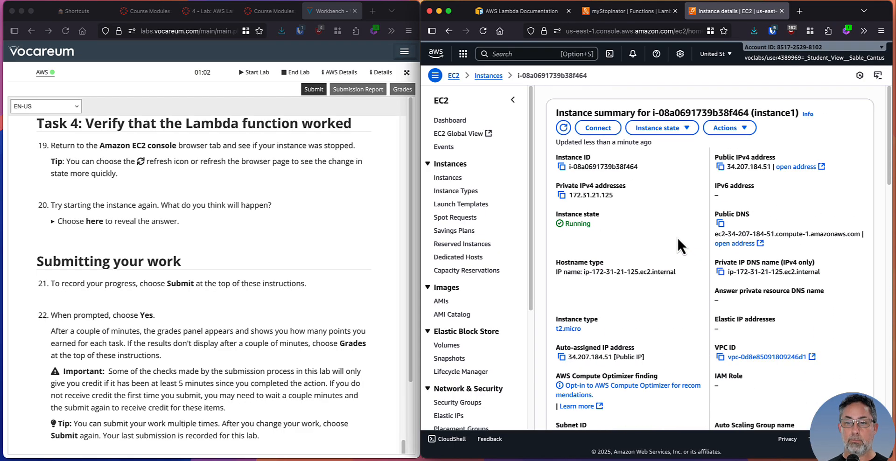
click(446, 180)
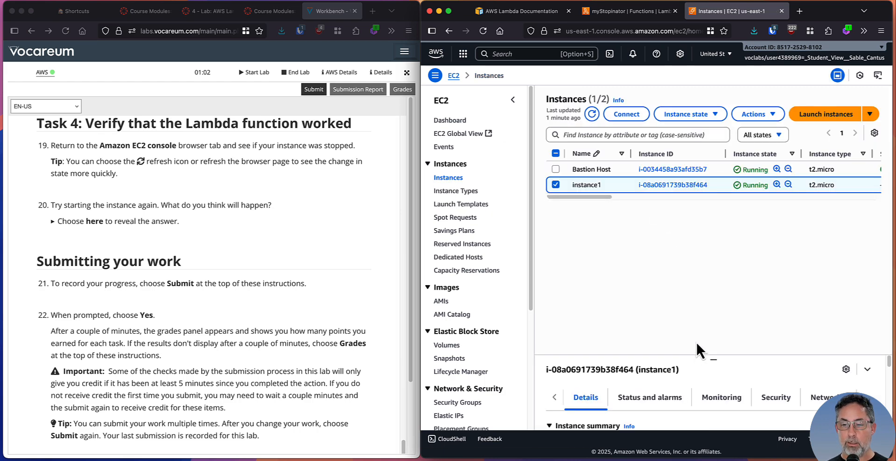
Enlarge the details pane of instance1 and refresh the instances list to check its current state
drag(704, 355, 703, 256)
click(592, 114)
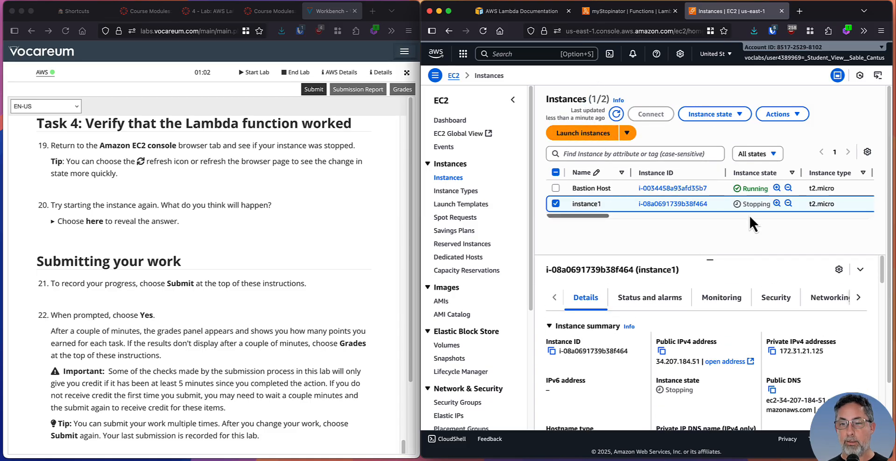
click(232, 271)
click(668, 235)
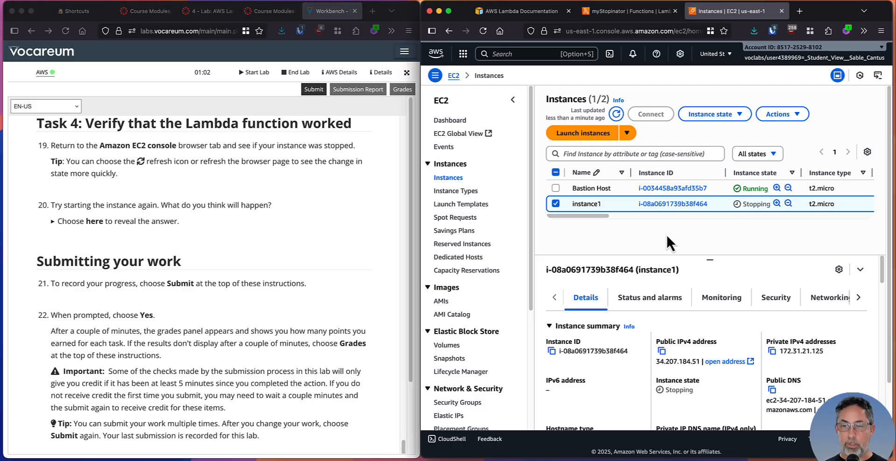
Capture a screenshot of the browser window showing instance1's state in the EC2 instances list and hide the capture editor
key(super+shift+4)
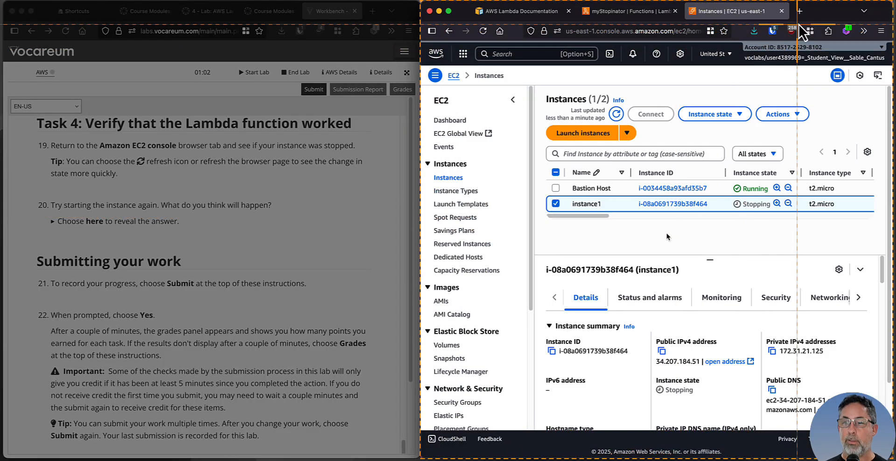
click(823, 18)
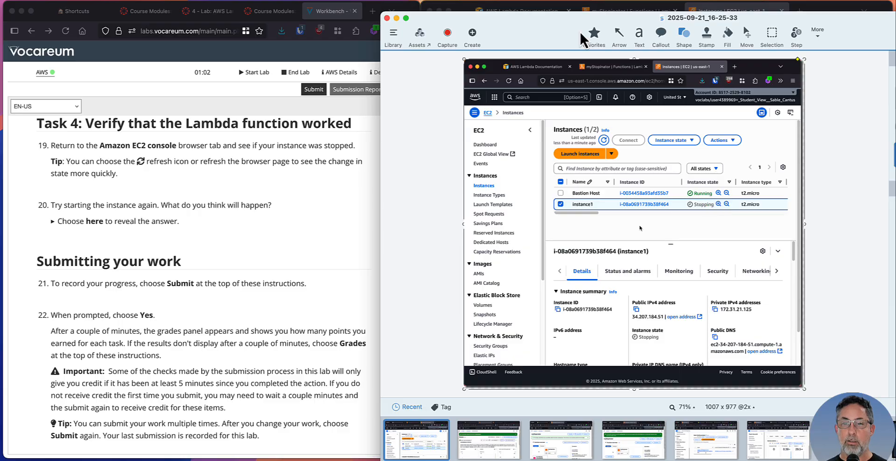
key(super+h)
Reveal the answer to step 20 in the lab instructions, read it and collapse it again
click(167, 194)
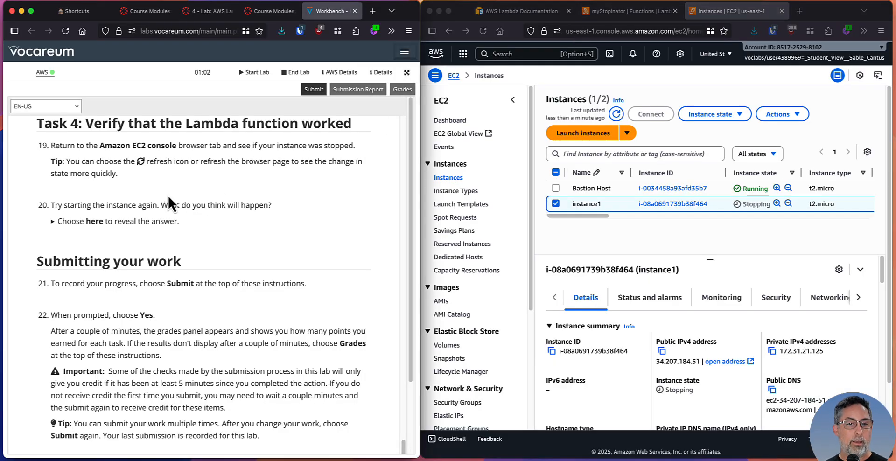
click(54, 224)
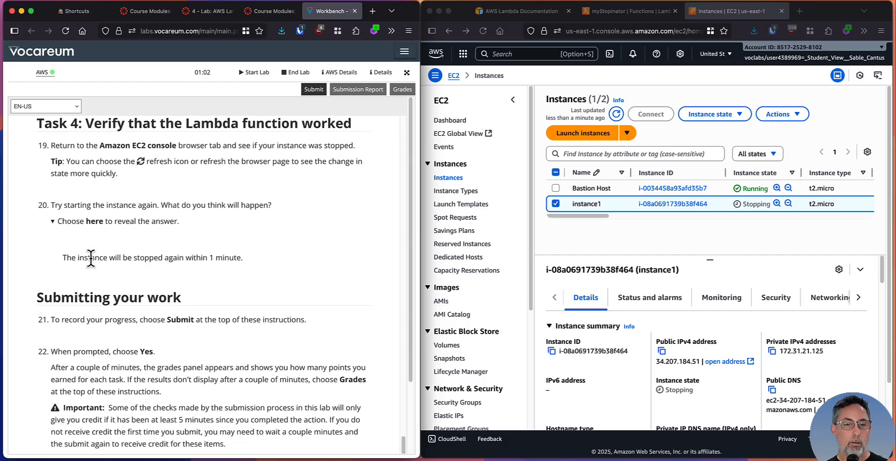
drag(91, 258, 273, 257)
click(85, 229)
click(55, 223)
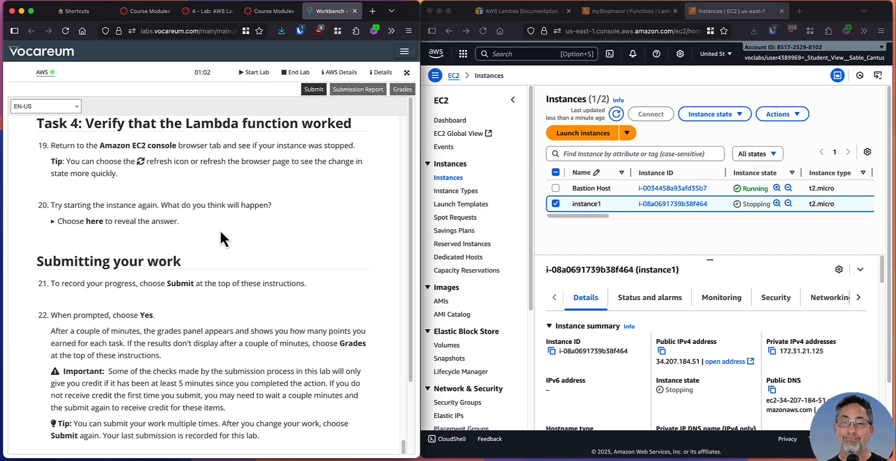